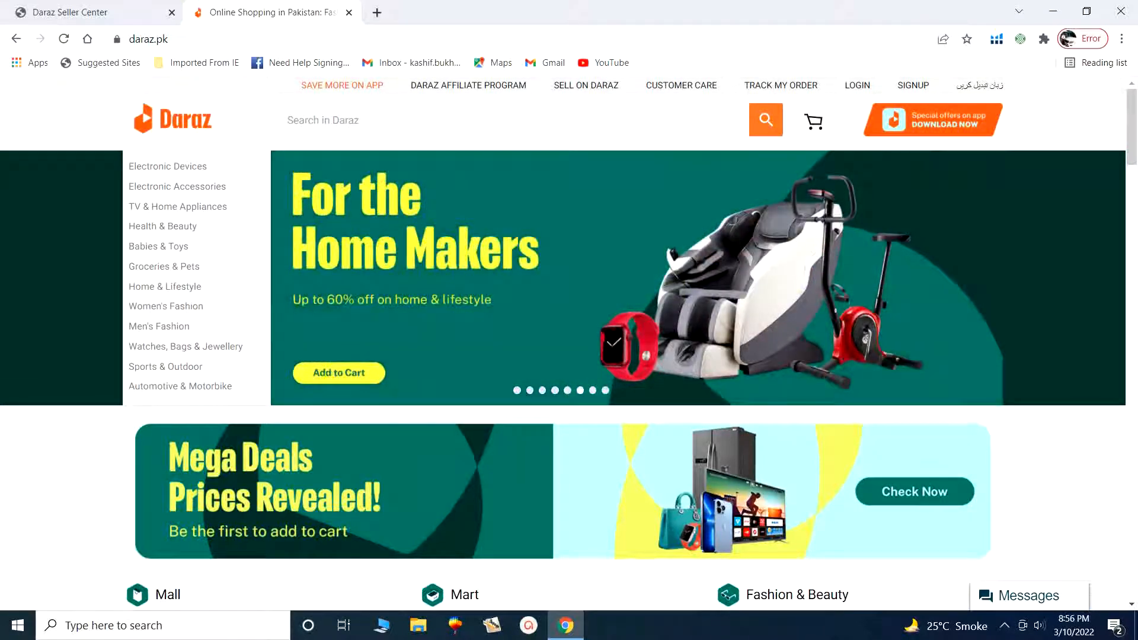
Step: Switch to Daraz Seller Center, open the Seller Voucher list under promotions, and dismiss the survey notice
{"action": "left_click", "coordinate": [87, 9]}
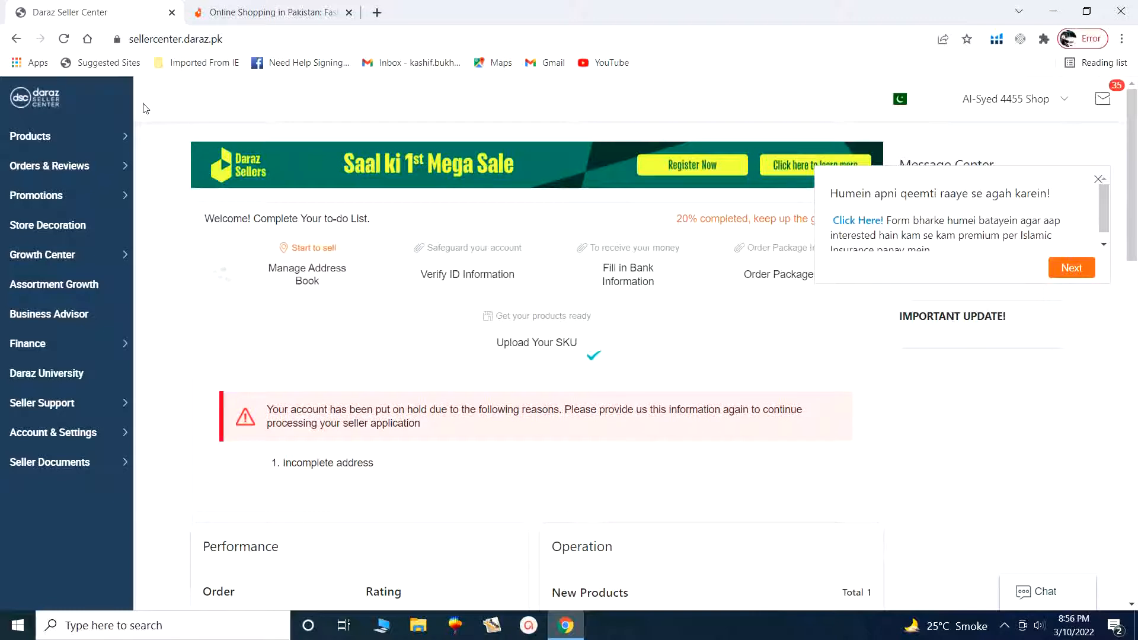
{"action": "mouse_move", "coordinate": [80, 195]}
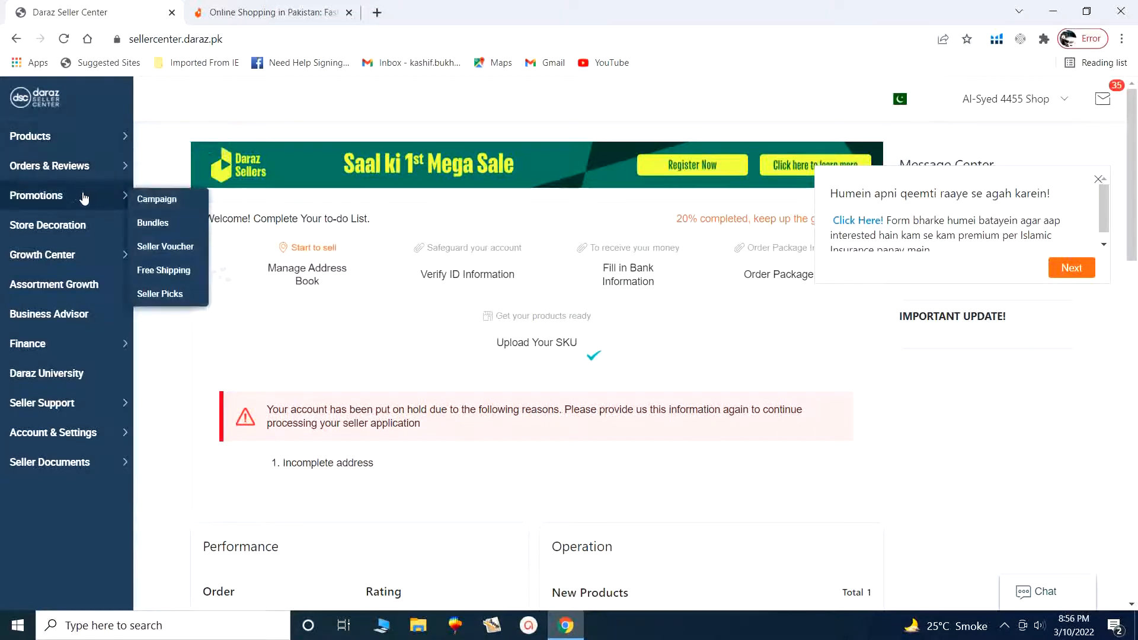
{"action": "left_click", "coordinate": [165, 246]}
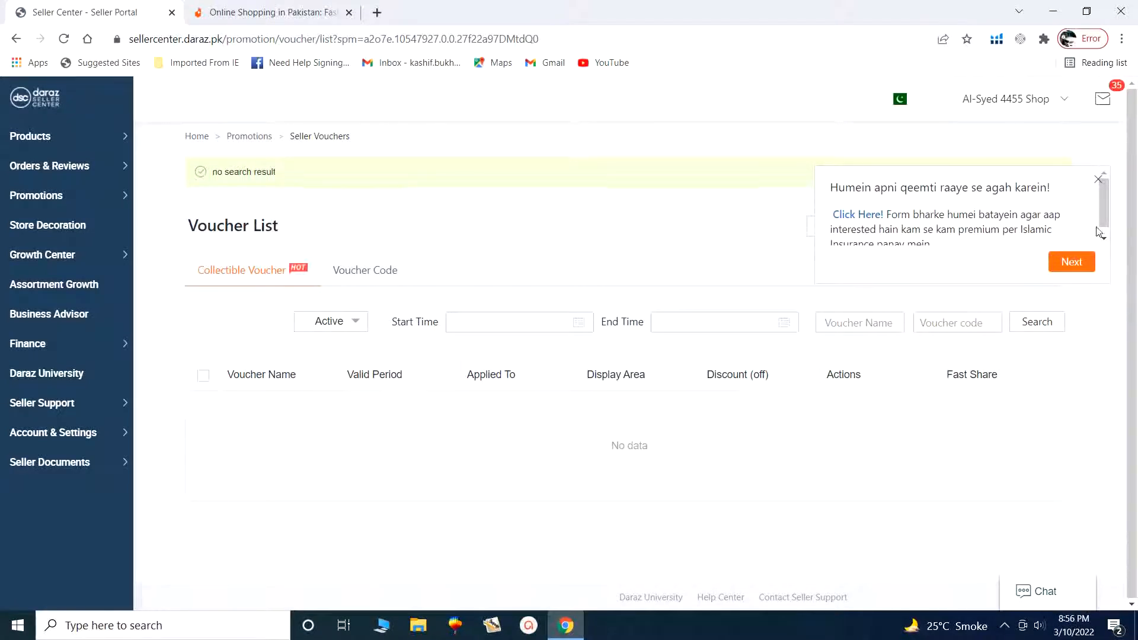
{"action": "left_click", "coordinate": [1097, 179]}
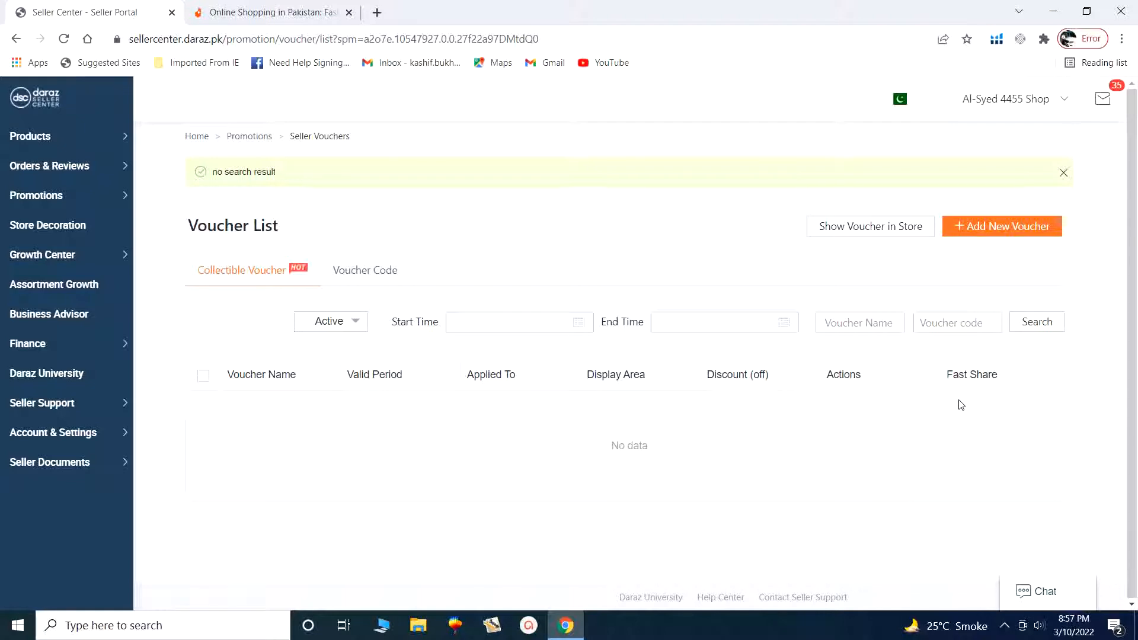
Step: Filter the collectible voucher list by Inactive, review those vouchers, and set the filter back to Active
{"action": "left_click", "coordinate": [351, 325]}
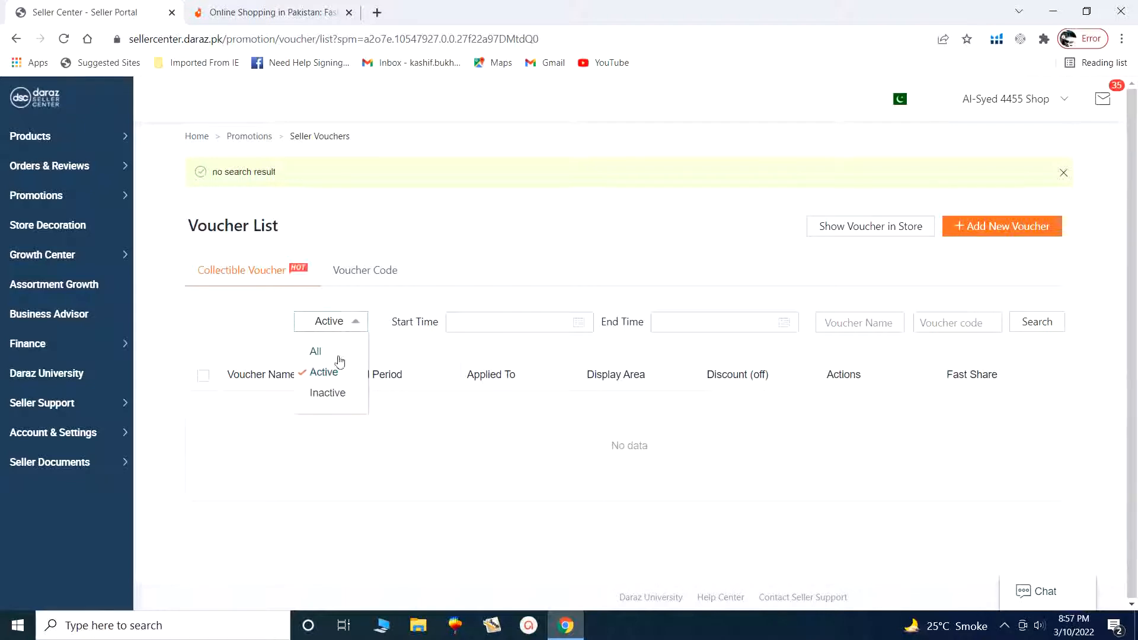
{"action": "left_click", "coordinate": [328, 393]}
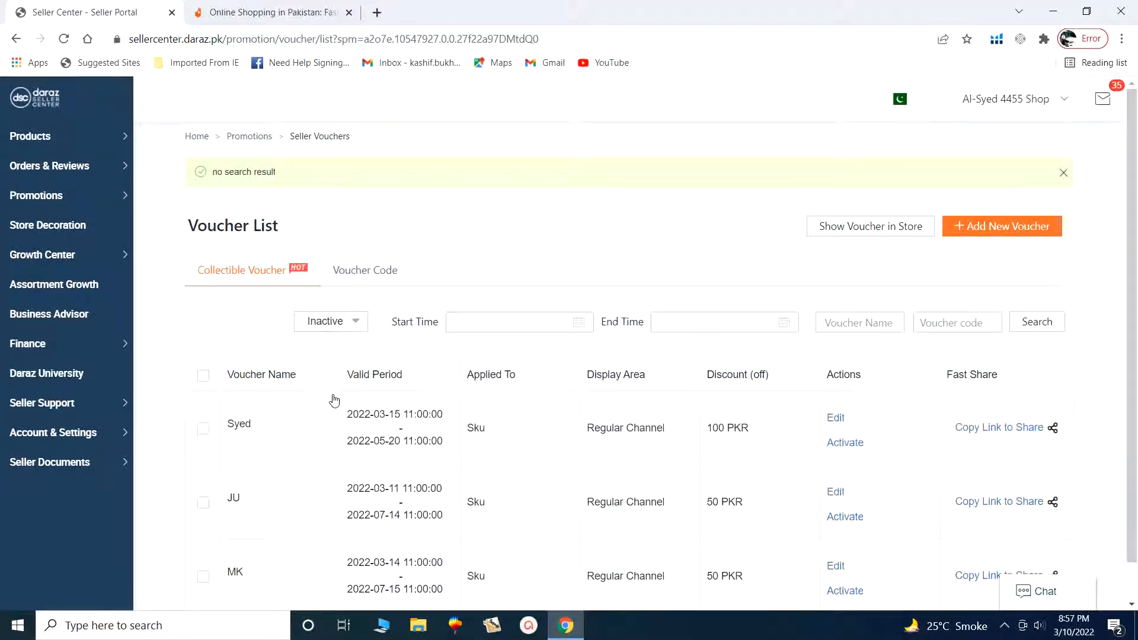
{"action": "scroll", "coordinate": [461, 472], "scroll_direction": "down", "scroll_amount": 1}
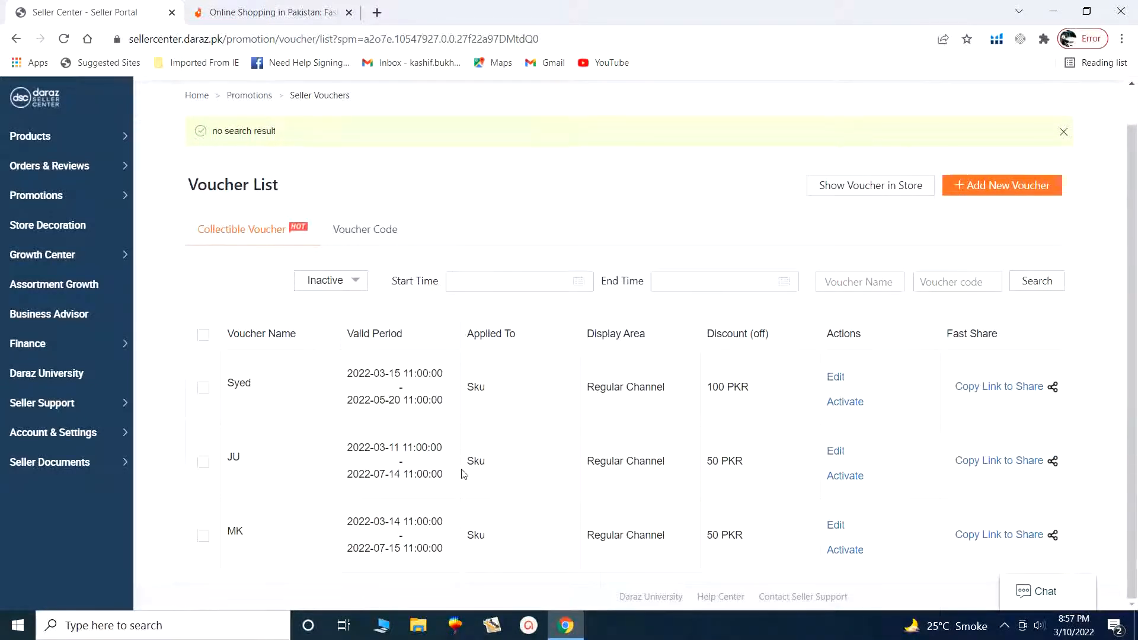
{"action": "scroll", "coordinate": [463, 473], "scroll_direction": "up", "scroll_amount": 1}
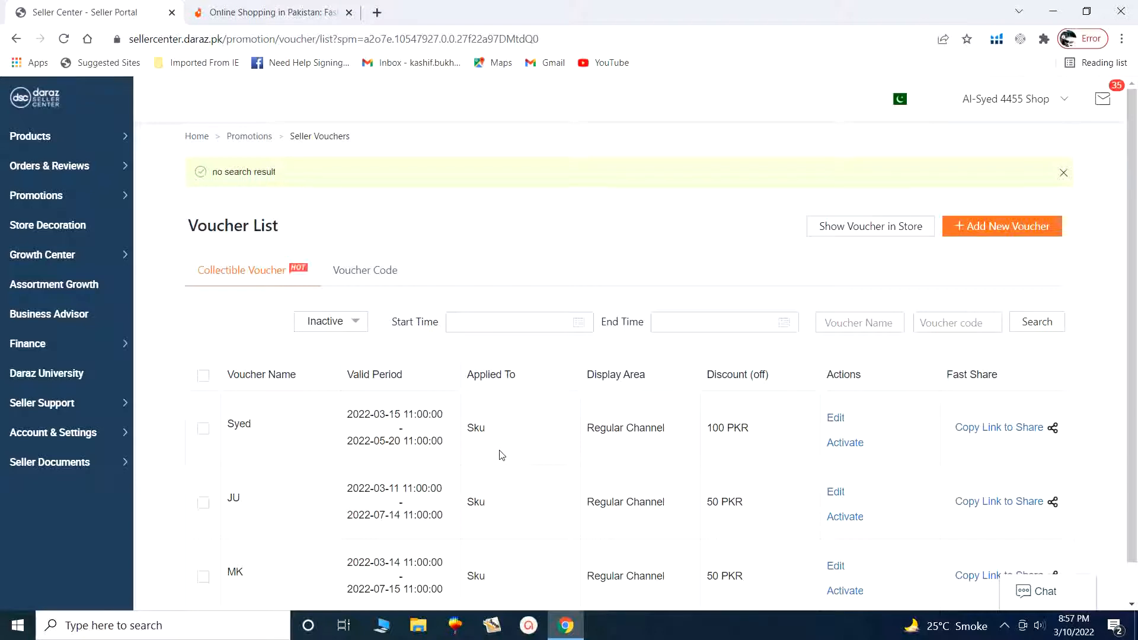
{"action": "left_click", "coordinate": [355, 327]}
{"action": "left_click", "coordinate": [330, 374]}
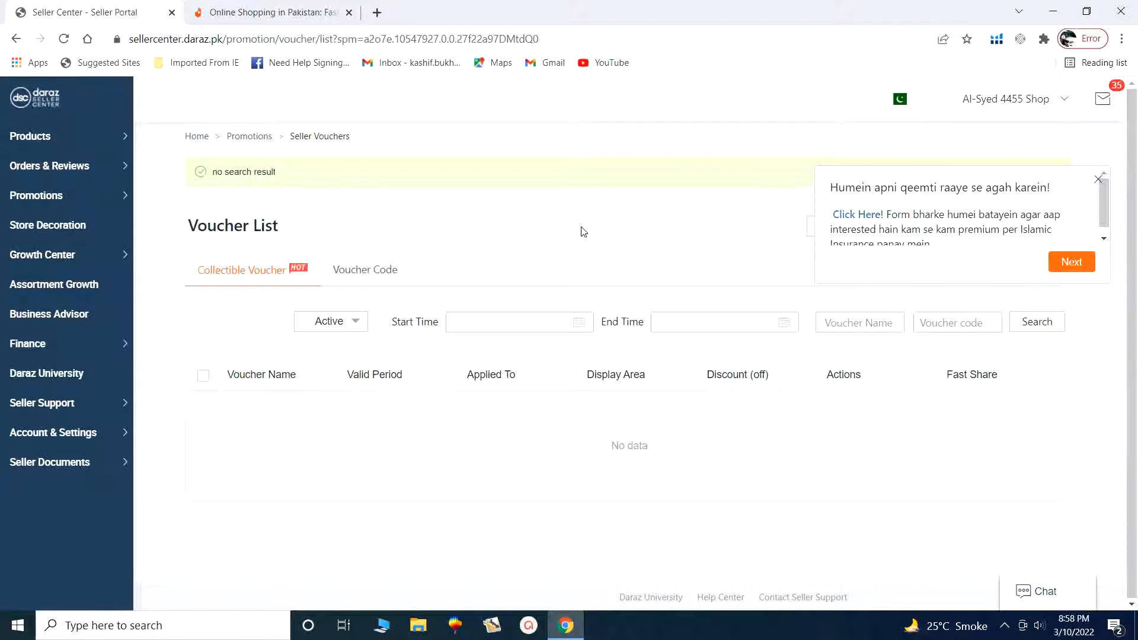
Step: Start a new voucher, dismissing the survey notices, and name it "Get 25% Off"
{"action": "left_click", "coordinate": [1097, 180]}
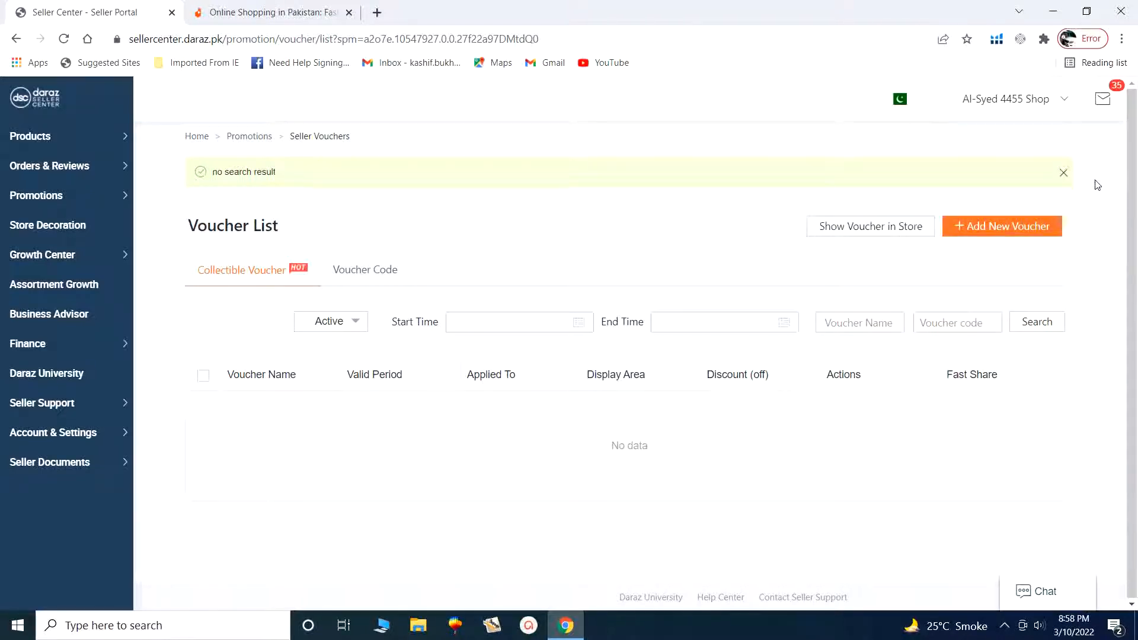
{"action": "left_click", "coordinate": [1010, 237]}
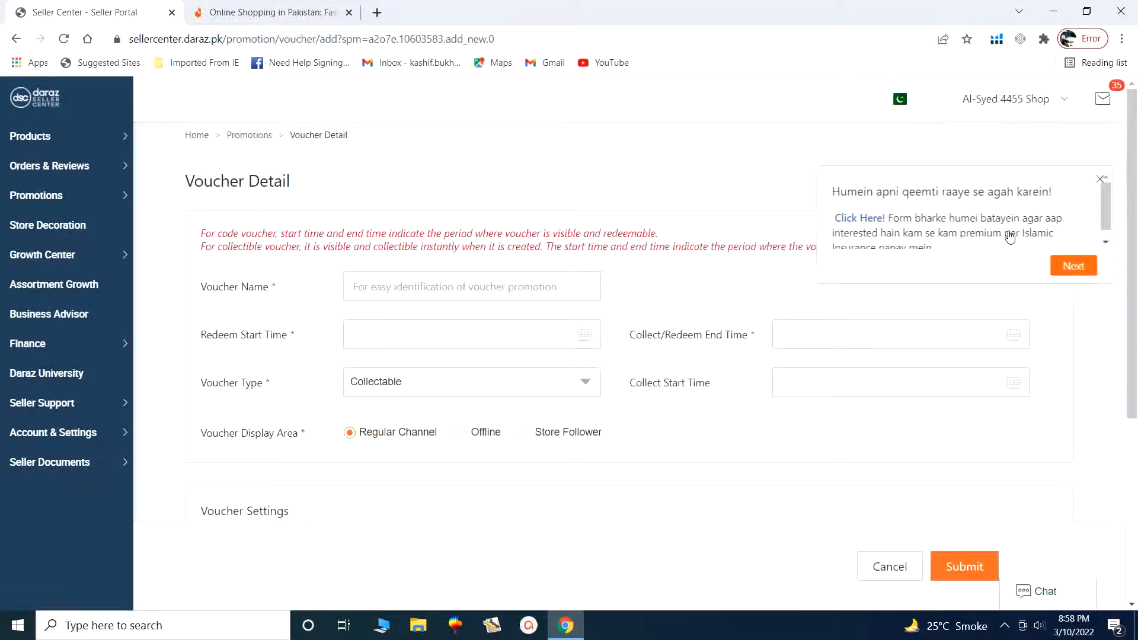
{"action": "left_click", "coordinate": [1098, 179]}
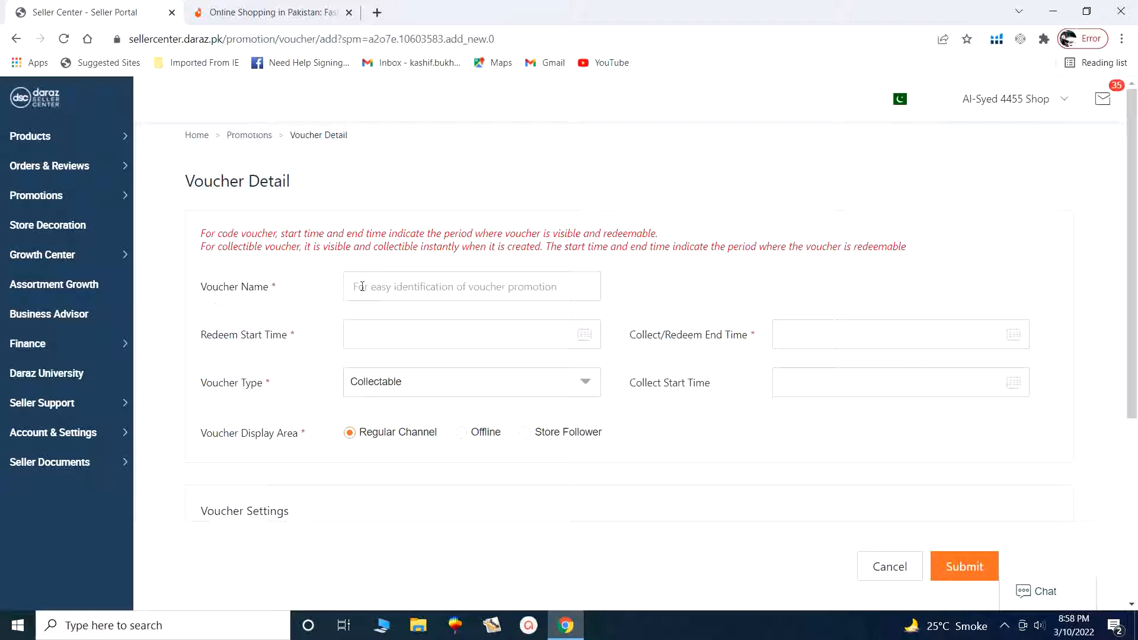
{"action": "left_click", "coordinate": [393, 280]}
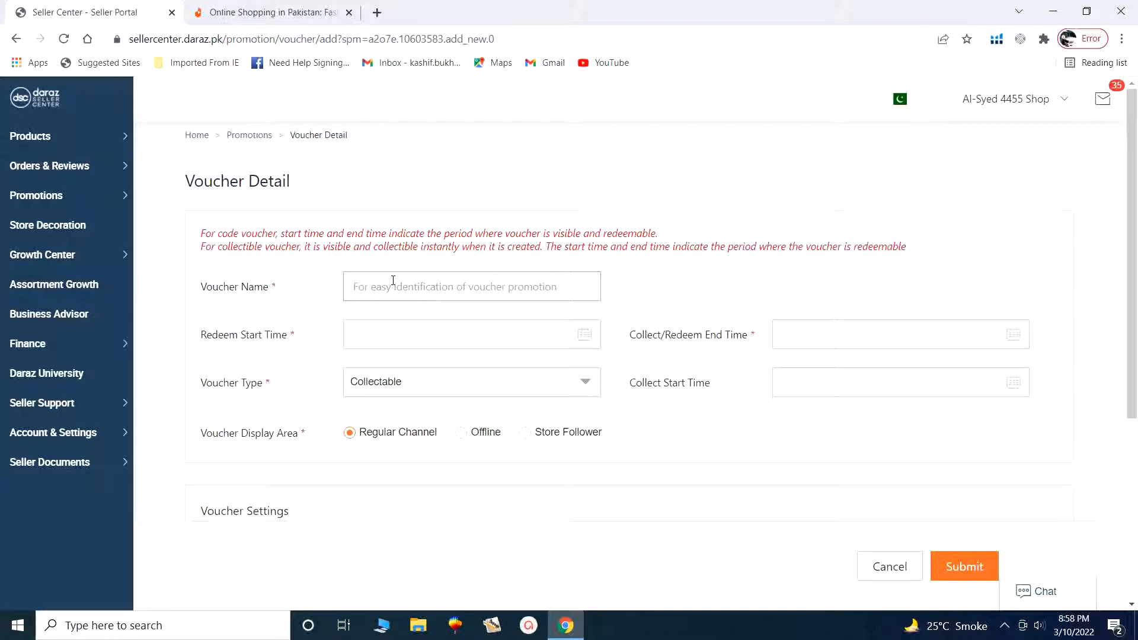
{"action": "type", "text": "Get"}
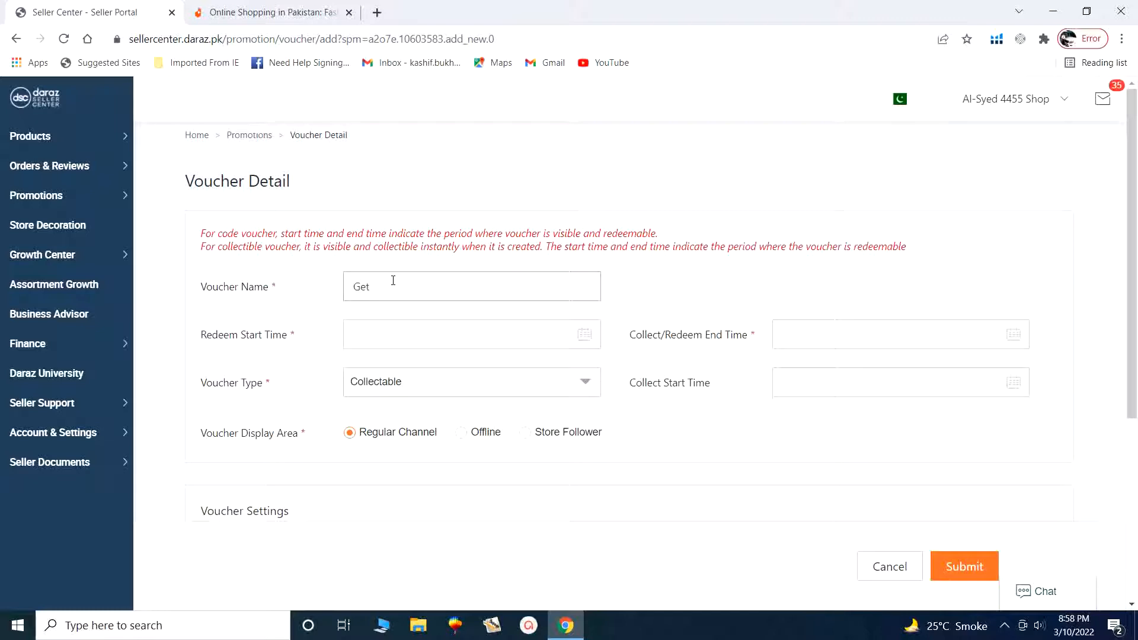
{"action": "type", "text": " 25% Off"}
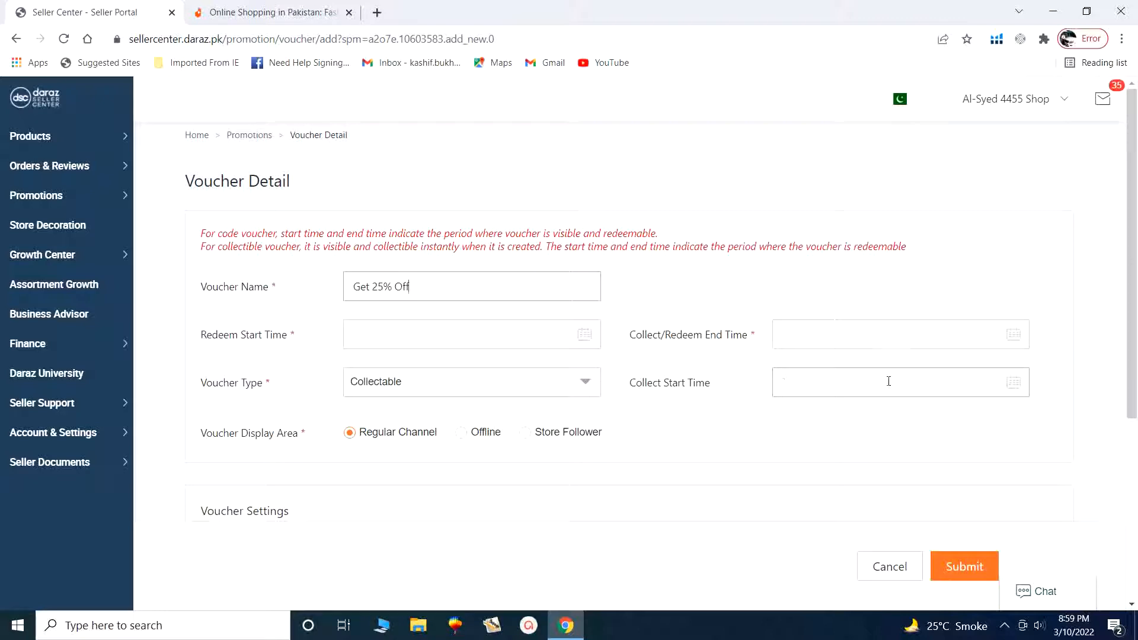
{"action": "left_click", "coordinate": [1015, 390]}
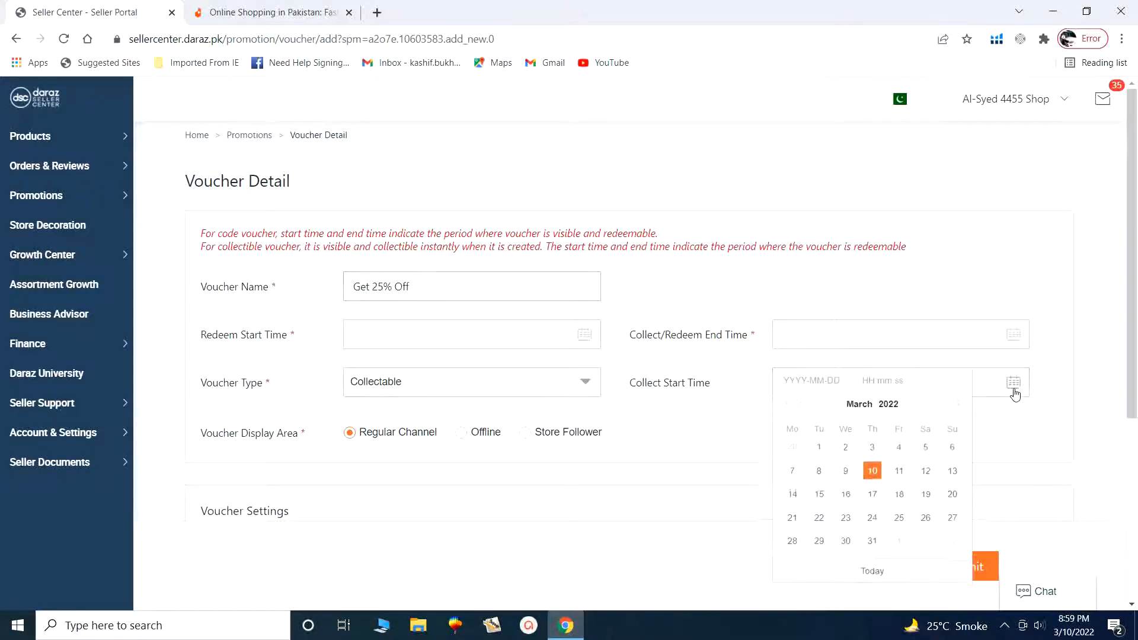
{"action": "left_click", "coordinate": [899, 477]}
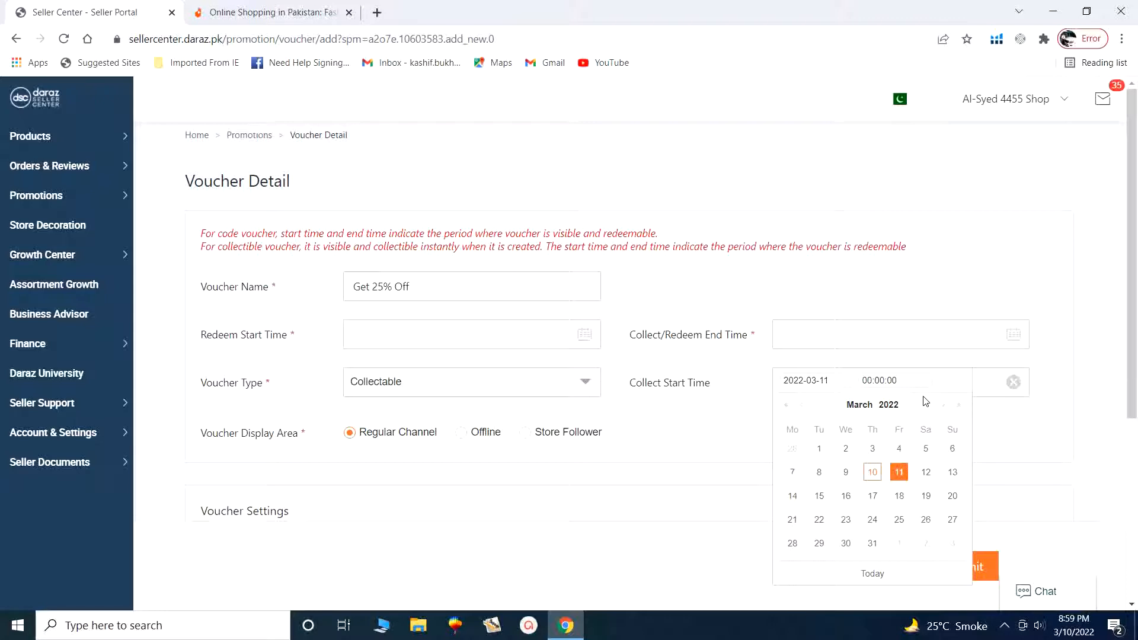
{"action": "left_click", "coordinate": [872, 381]}
{"action": "left_click", "coordinate": [873, 381]}
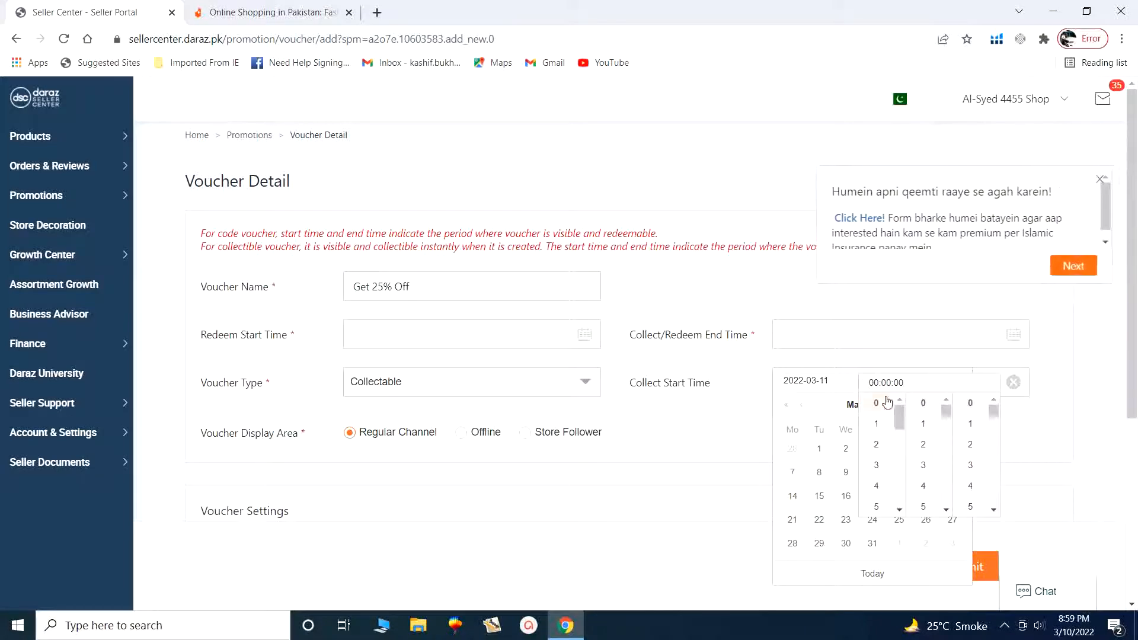
{"action": "scroll", "coordinate": [878, 462], "scroll_direction": "down", "scroll_amount": 4}
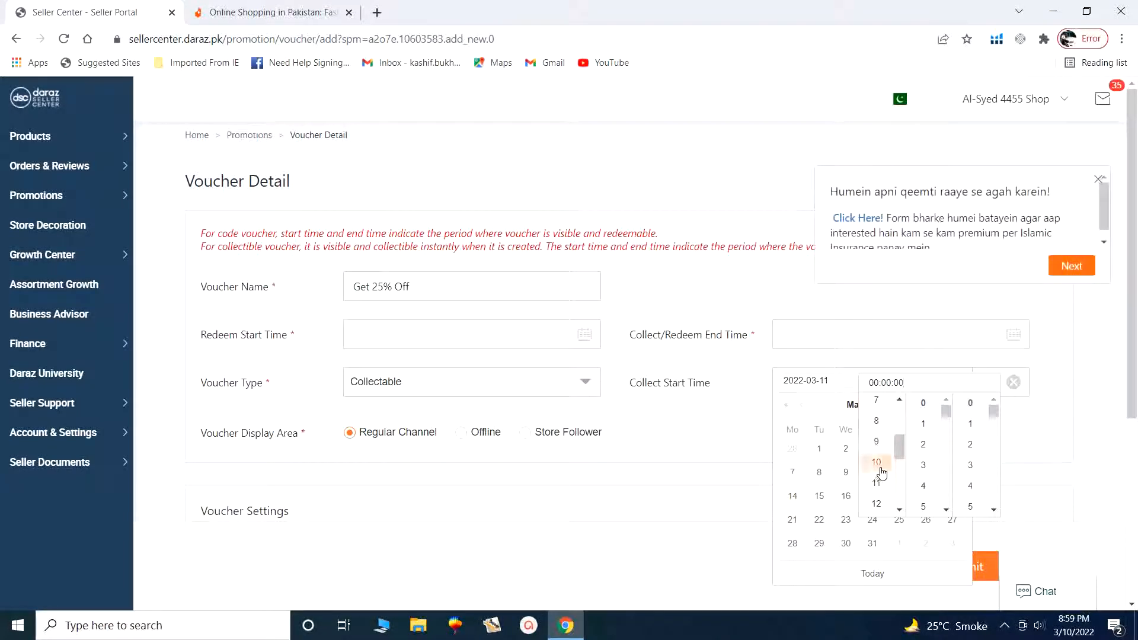
{"action": "left_click", "coordinate": [879, 473]}
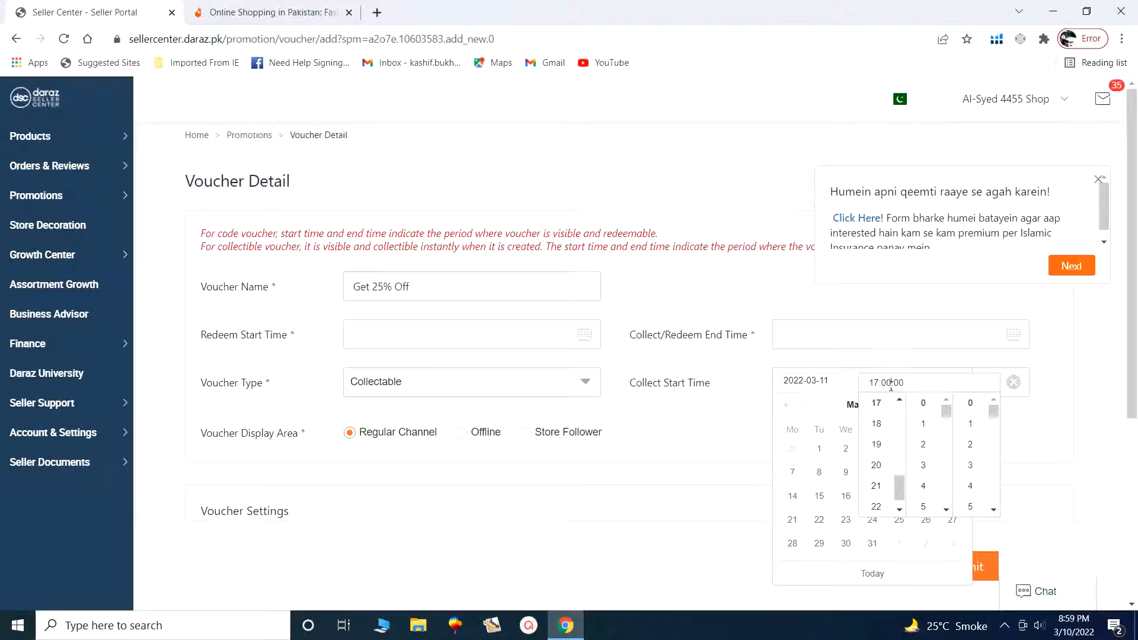
{"action": "left_click", "coordinate": [927, 467]}
{"action": "left_click", "coordinate": [969, 486]}
{"action": "left_click", "coordinate": [1034, 450]}
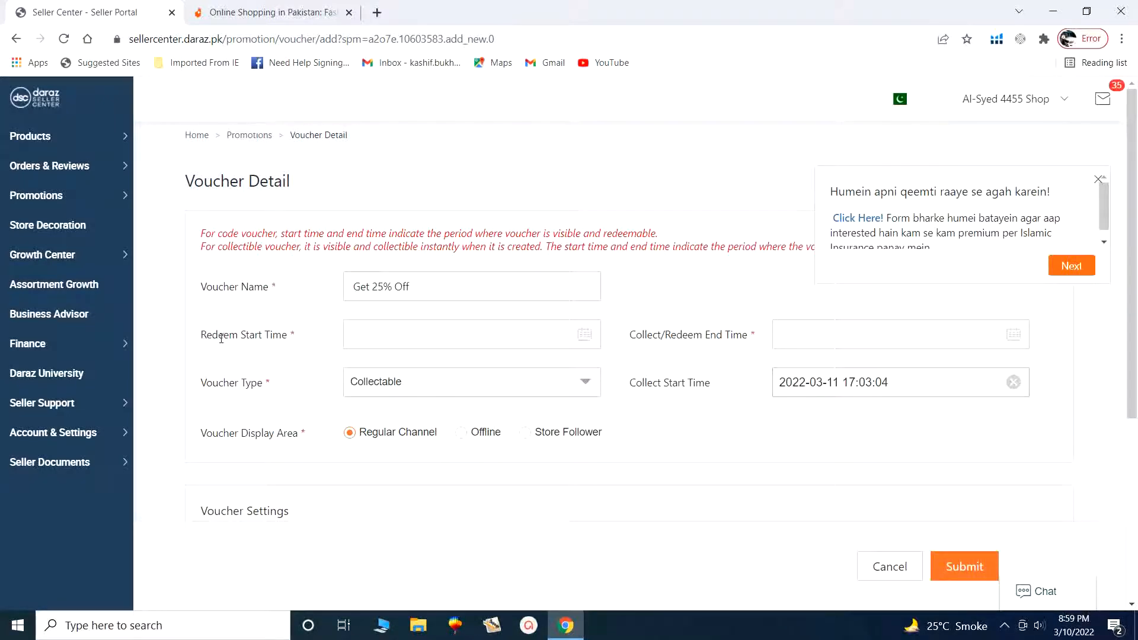
{"action": "left_click", "coordinate": [379, 335]}
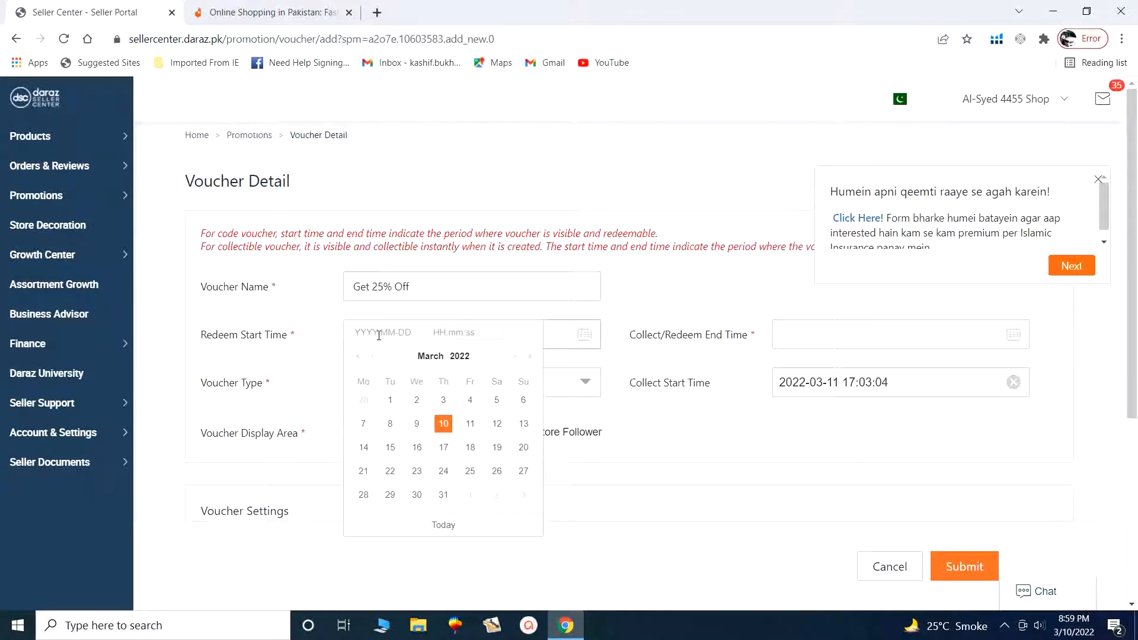
{"action": "left_click", "coordinate": [378, 335]}
{"action": "left_click", "coordinate": [390, 448]}
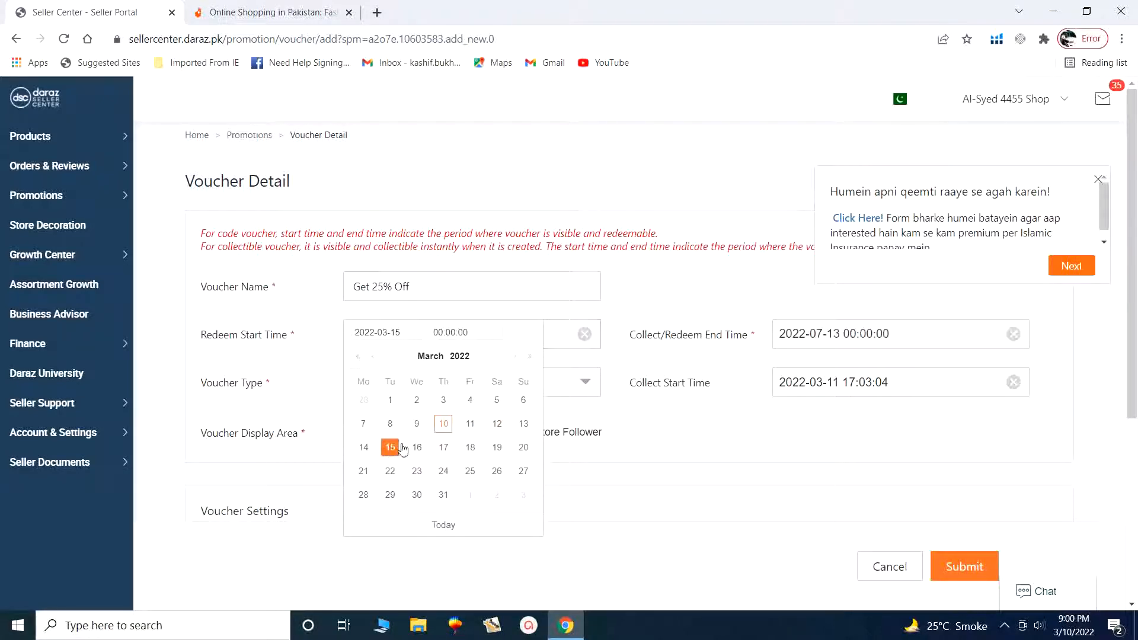
{"action": "left_click", "coordinate": [437, 333]}
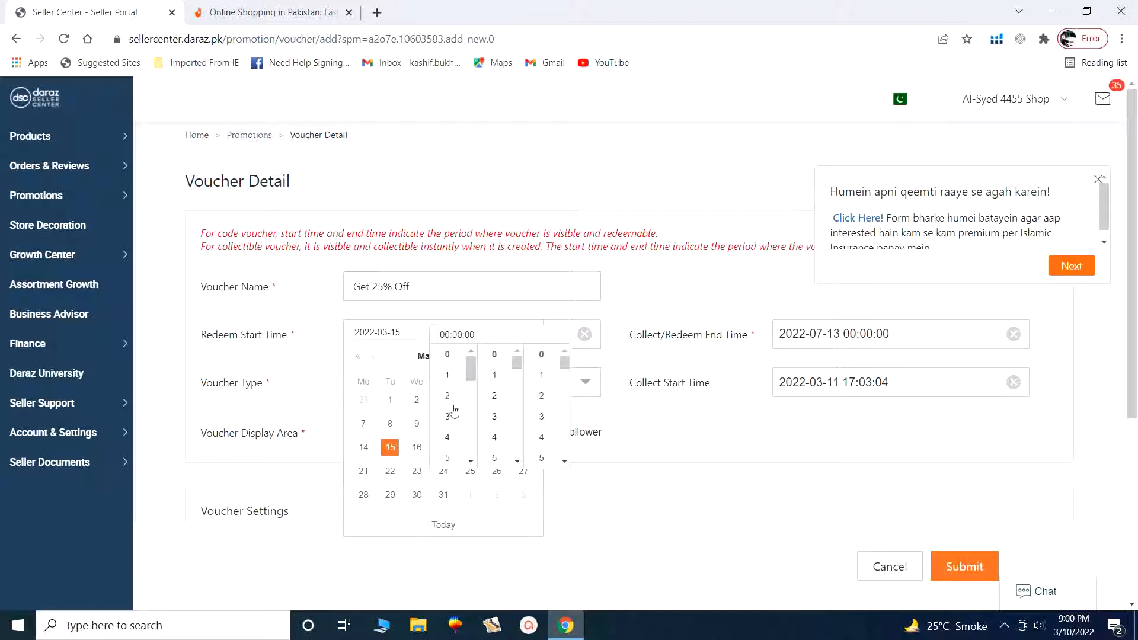
{"action": "left_click", "coordinate": [447, 436]}
{"action": "left_click", "coordinate": [494, 436]}
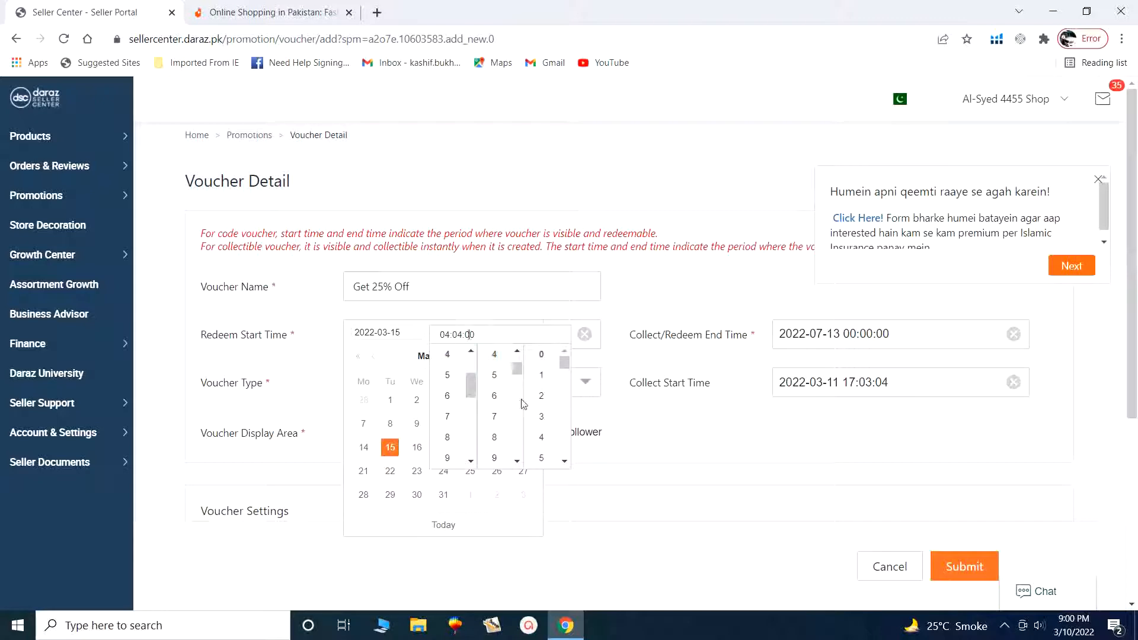
{"action": "left_click", "coordinate": [541, 415]}
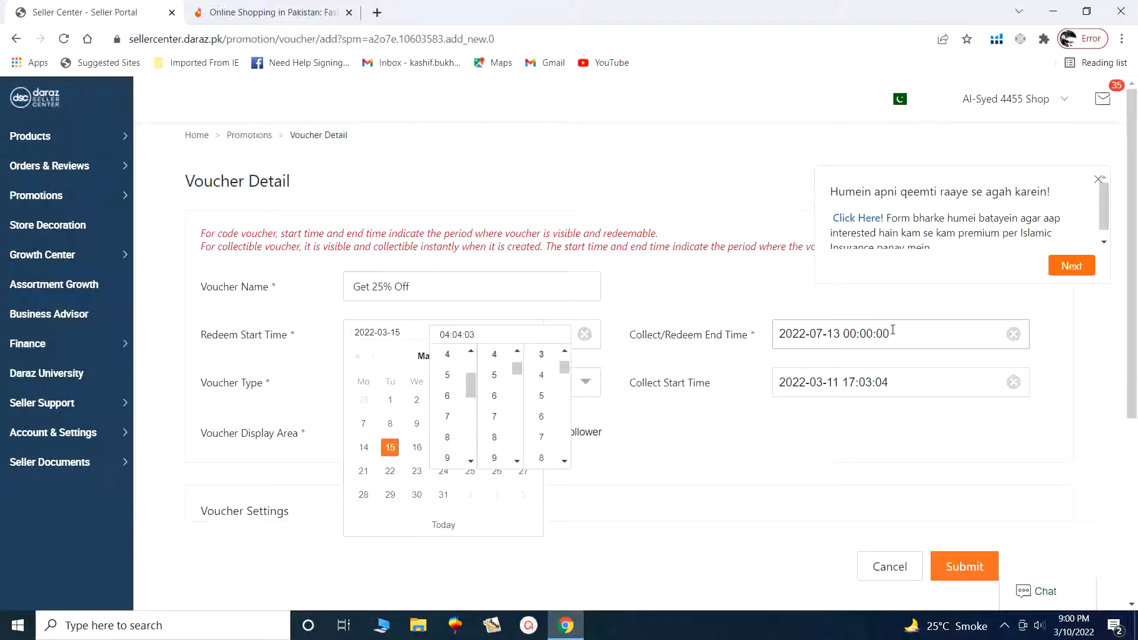
{"action": "left_click", "coordinate": [952, 336]}
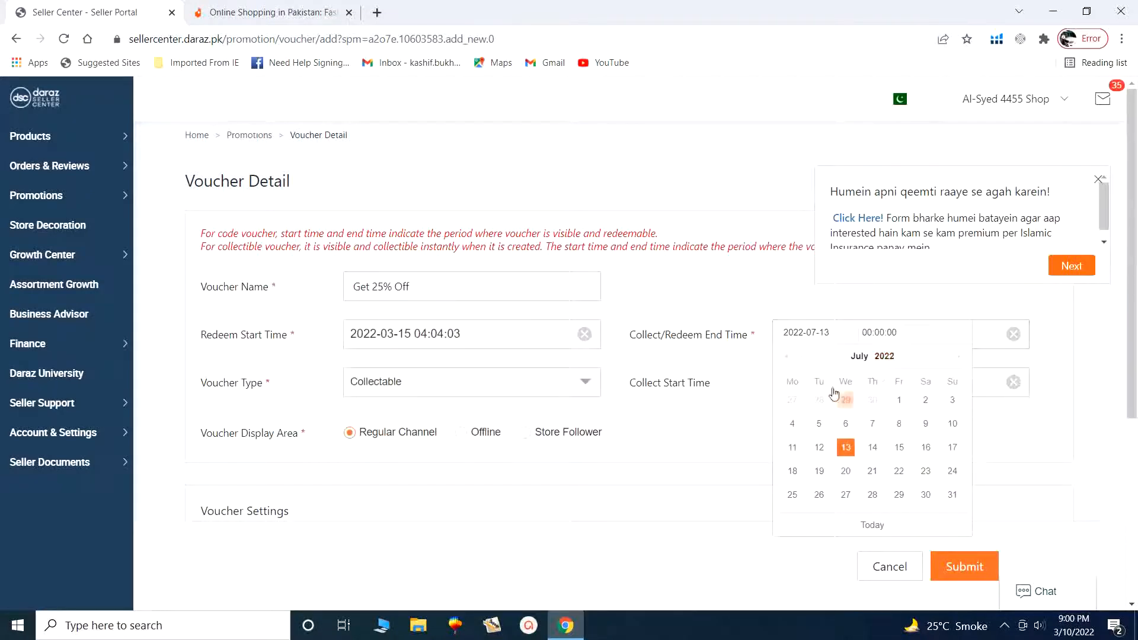
{"action": "left_click", "coordinate": [803, 362]}
{"action": "left_click", "coordinate": [804, 363]}
{"action": "left_click", "coordinate": [803, 363]}
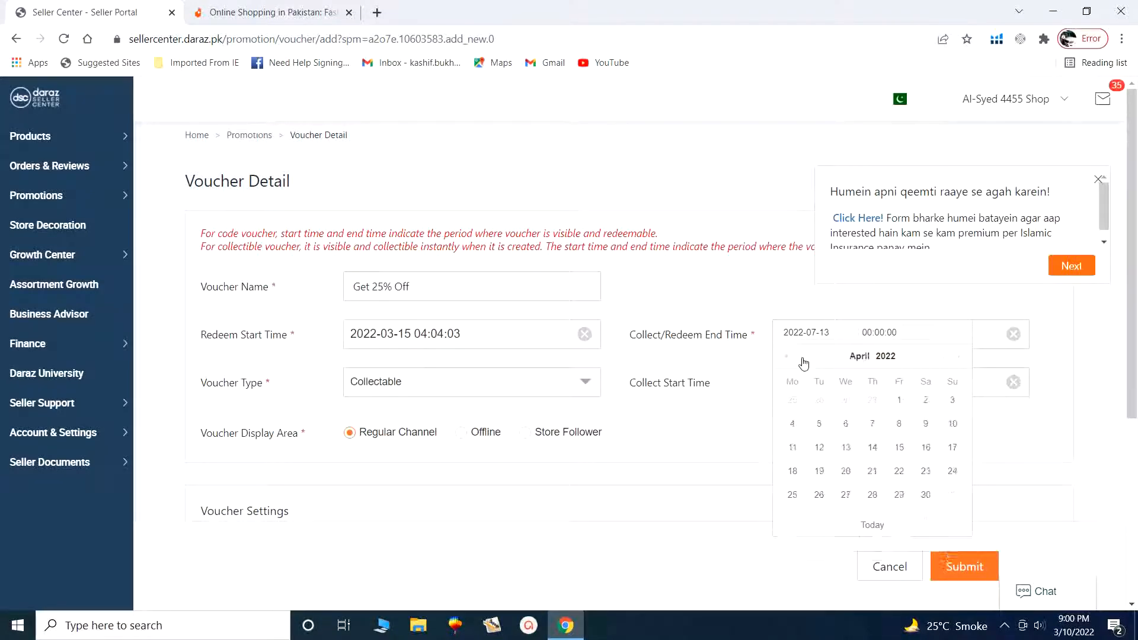
{"action": "left_click", "coordinate": [803, 362]}
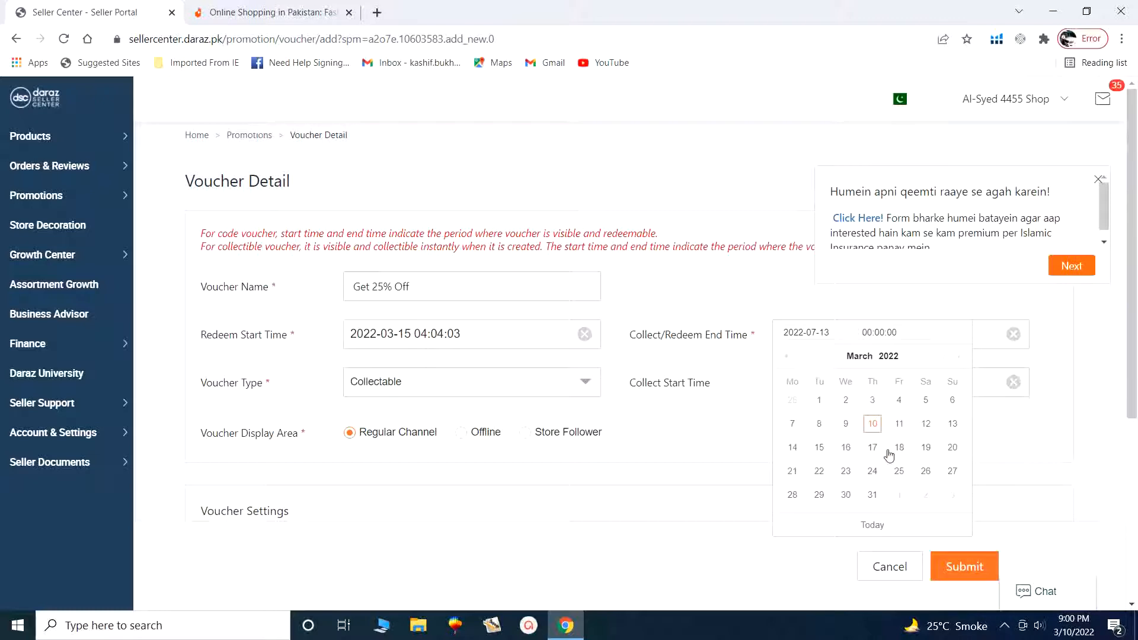
{"action": "left_click", "coordinate": [872, 495]}
{"action": "left_click", "coordinate": [877, 332]}
{"action": "scroll", "coordinate": [878, 448], "scroll_direction": "down", "scroll_amount": 1}
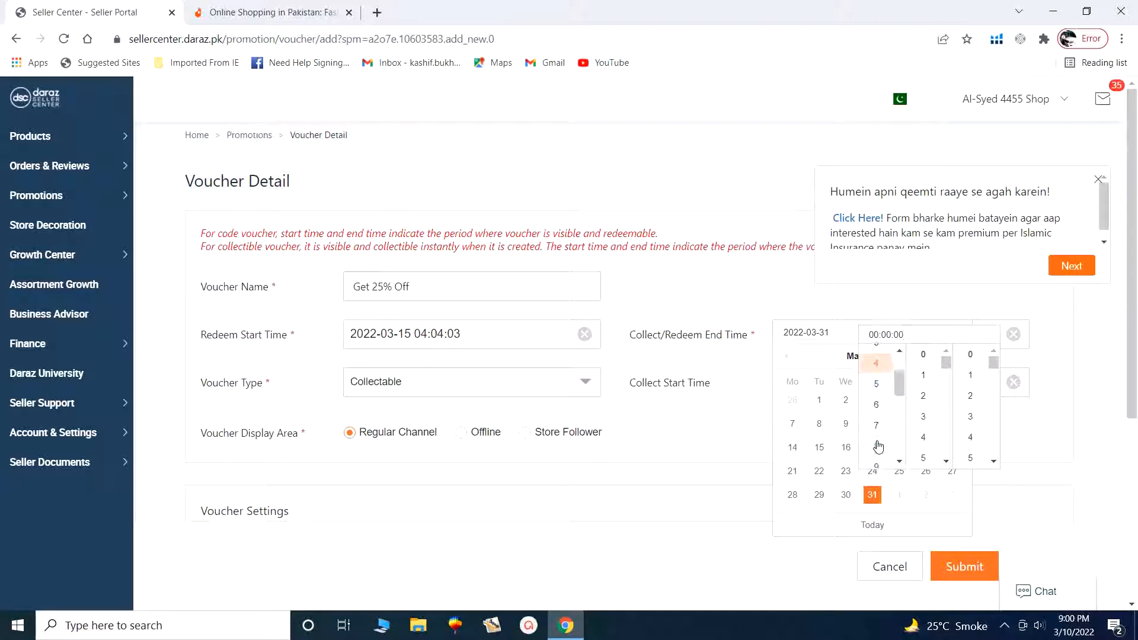
{"action": "left_click", "coordinate": [878, 447]}
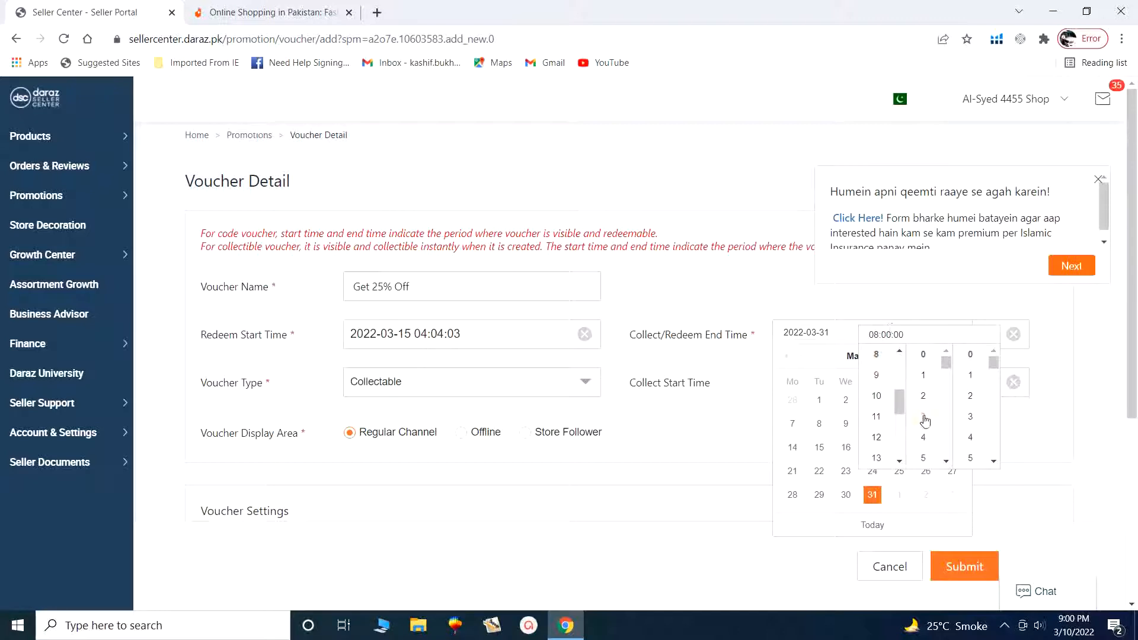
{"action": "left_click", "coordinate": [923, 437]}
{"action": "left_click", "coordinate": [970, 438]}
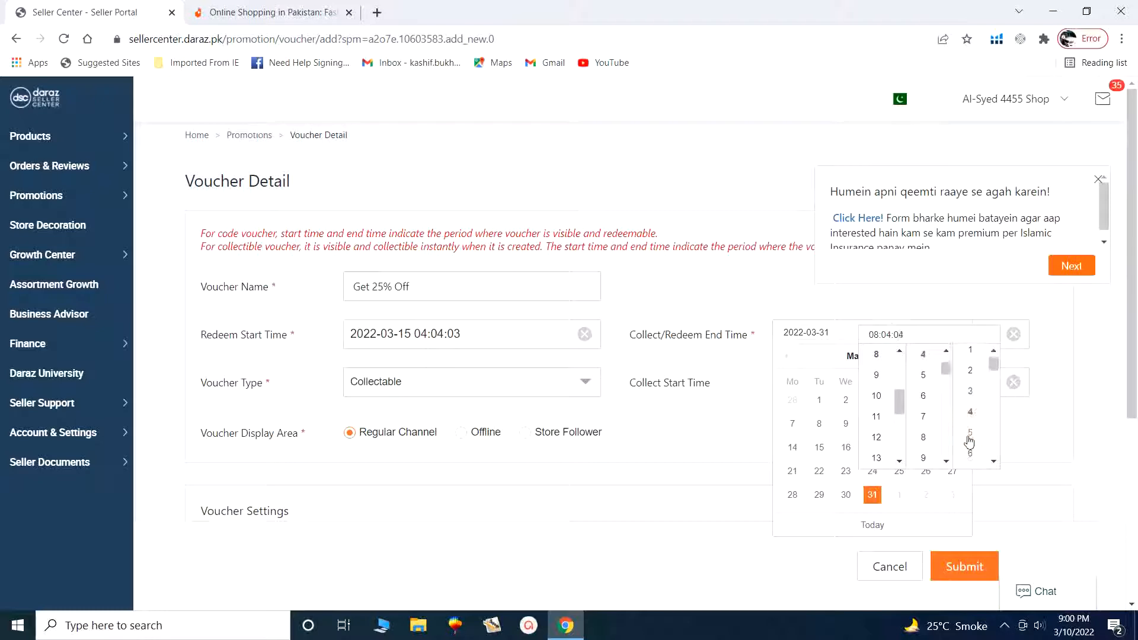
{"action": "left_click", "coordinate": [1017, 455]}
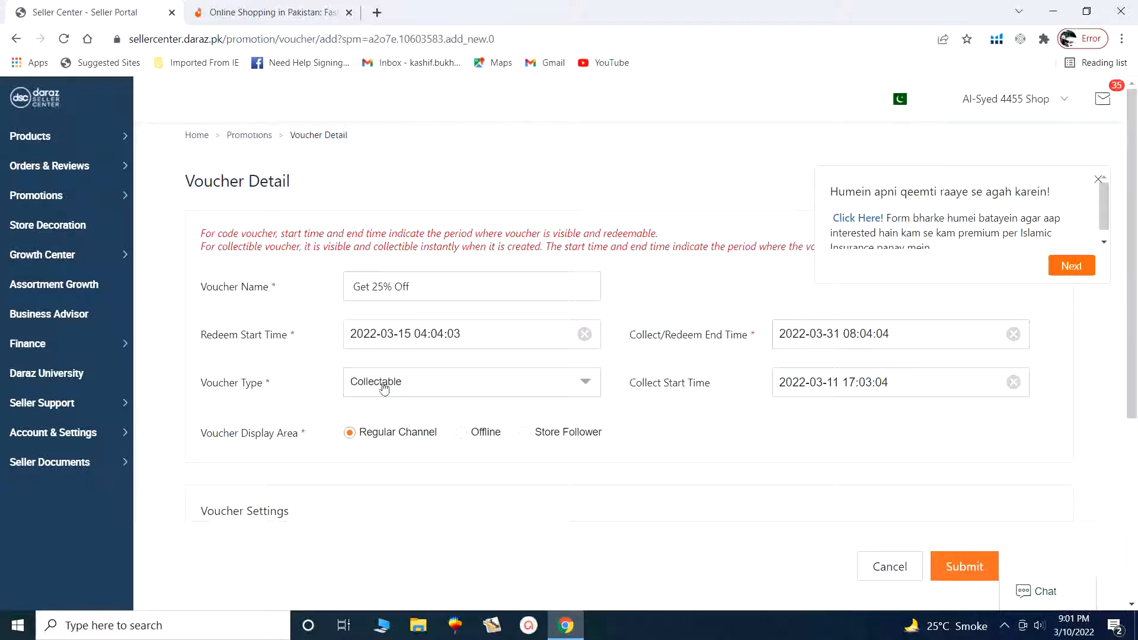
Step: Choose Collectable as the voucher type
{"action": "left_click", "coordinate": [422, 386]}
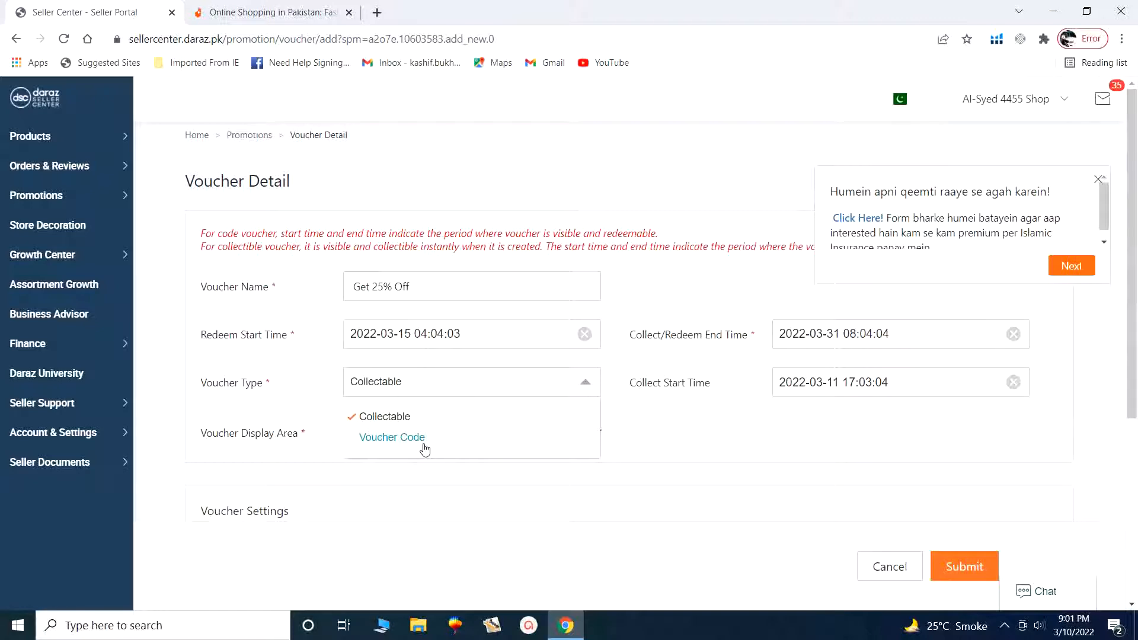
{"action": "left_click", "coordinate": [372, 422]}
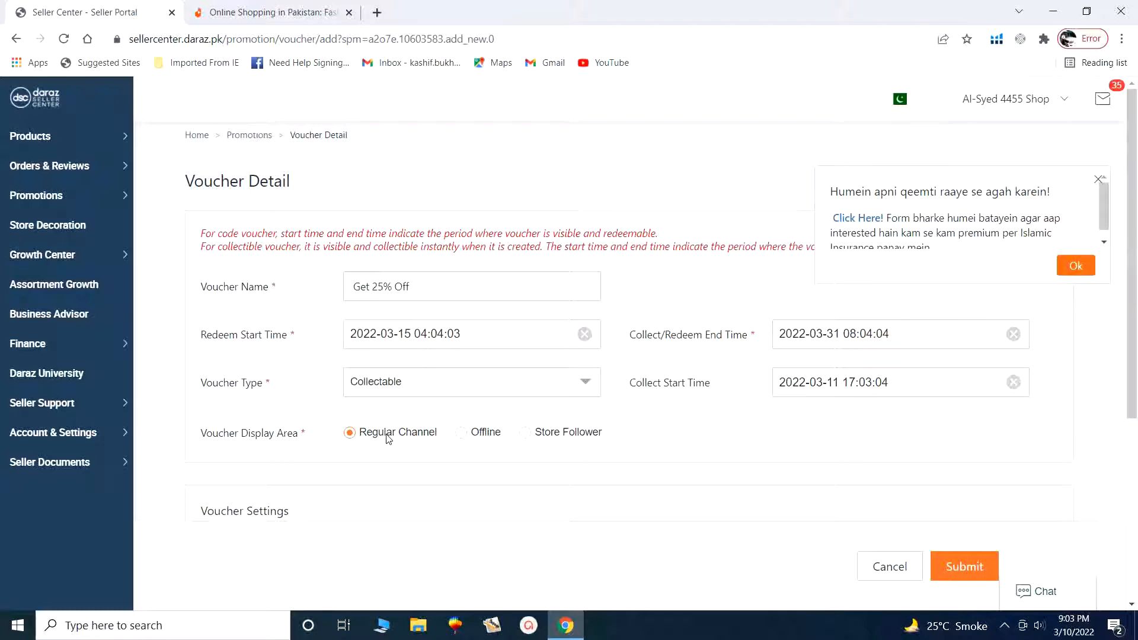
Step: Set up a Money Value Voucher with a discount value of 150 PKR and a minimum order value of 500 PKR
{"action": "scroll", "coordinate": [388, 438], "scroll_direction": "down", "scroll_amount": 5}
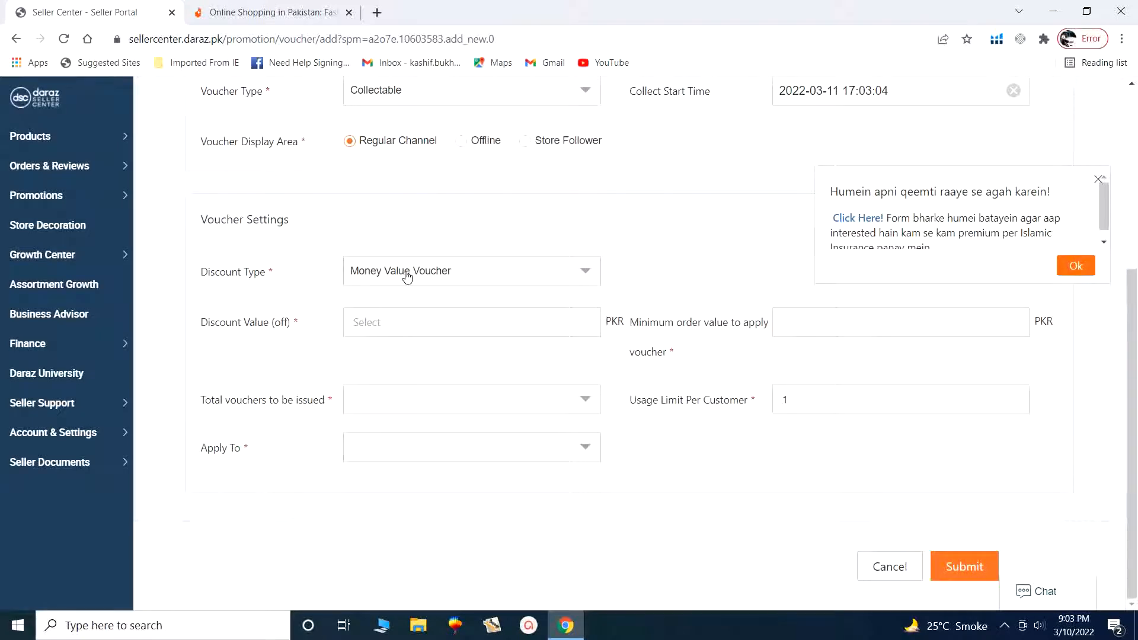
{"action": "left_click", "coordinate": [465, 272]}
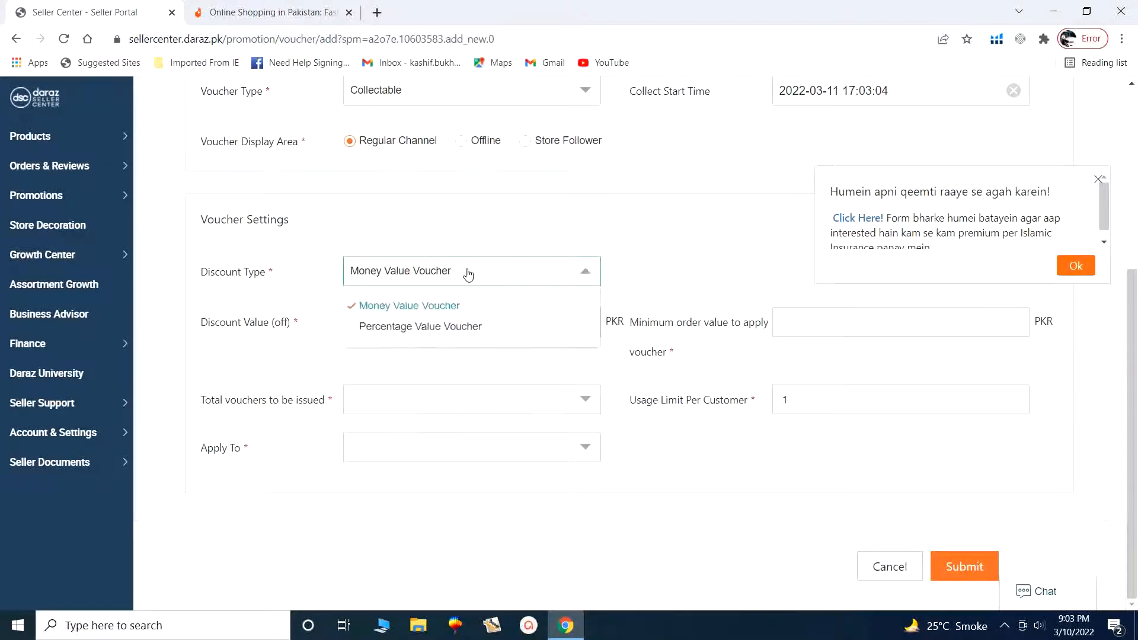
{"action": "left_click", "coordinate": [434, 307]}
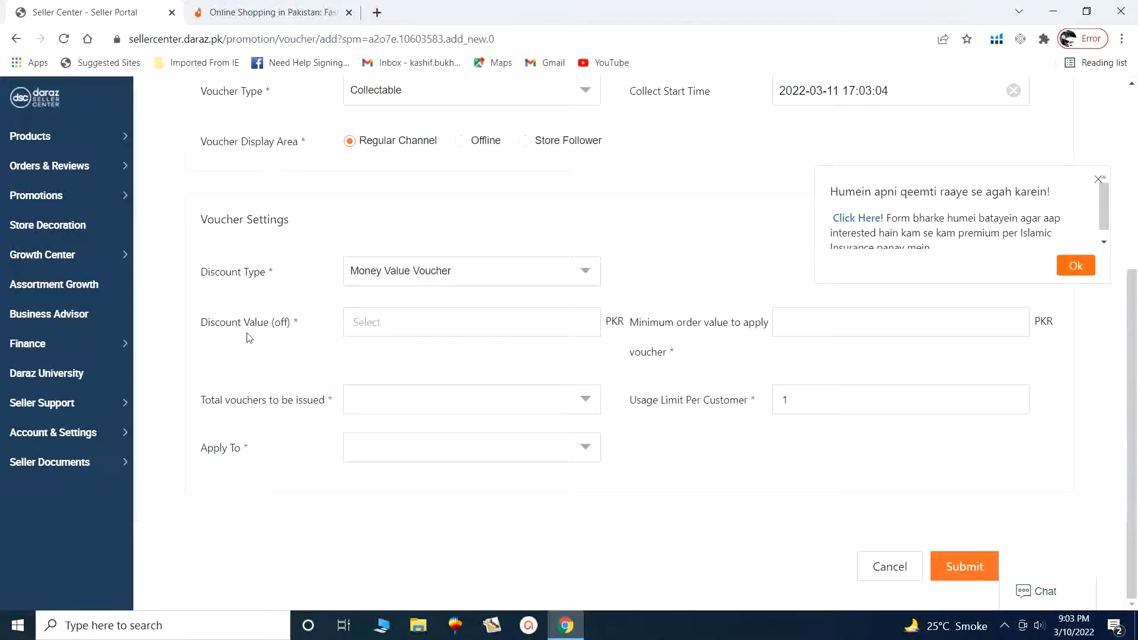
{"action": "left_click", "coordinate": [417, 329]}
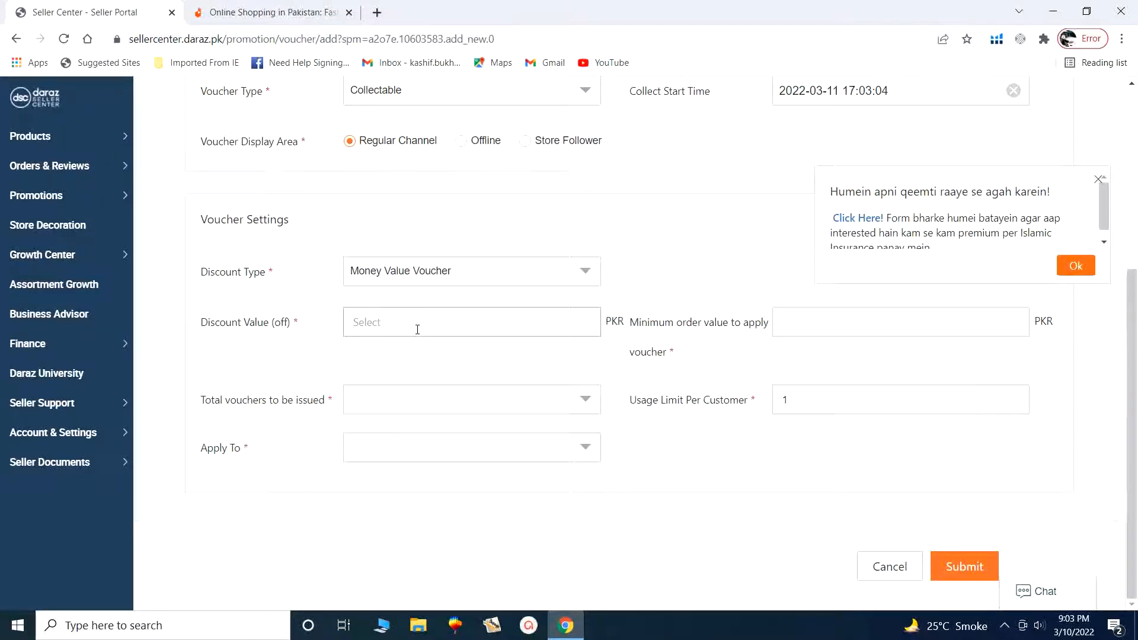
{"action": "type", "text": "150"}
{"action": "left_click", "coordinate": [804, 324]}
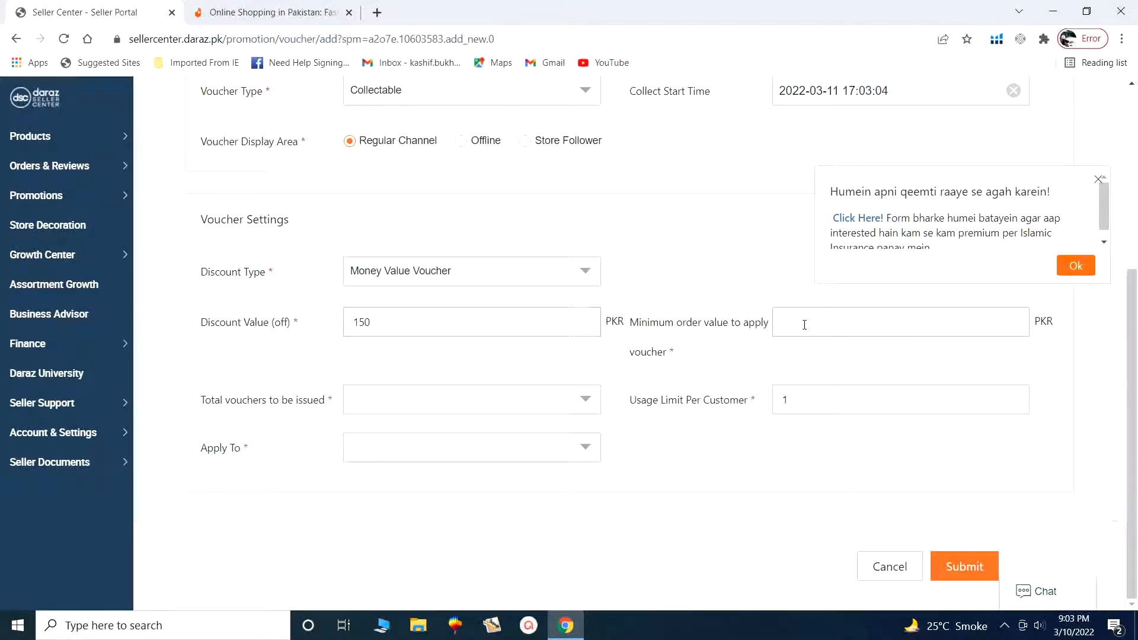
{"action": "type", "text": "500"}
Step: Set the total vouchers to be issued to 20, keeping the usage limit per customer at 1
{"action": "left_click", "coordinate": [570, 407]}
{"action": "scroll", "coordinate": [525, 468], "scroll_direction": "down", "scroll_amount": 5}
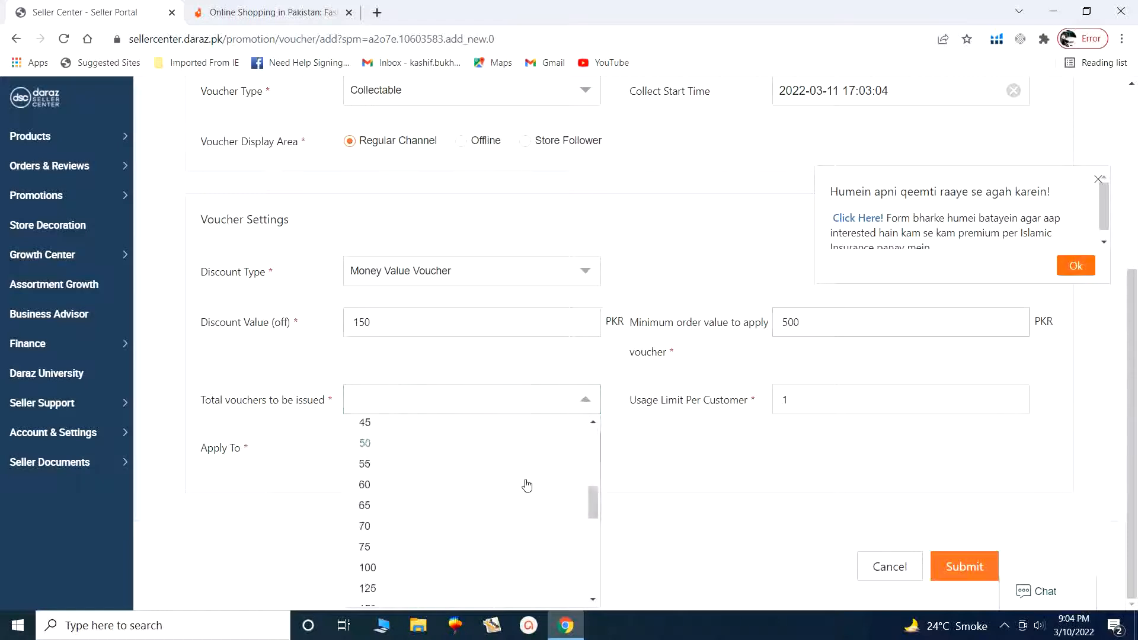
{"action": "scroll", "coordinate": [526, 492], "scroll_direction": "down", "scroll_amount": 10}
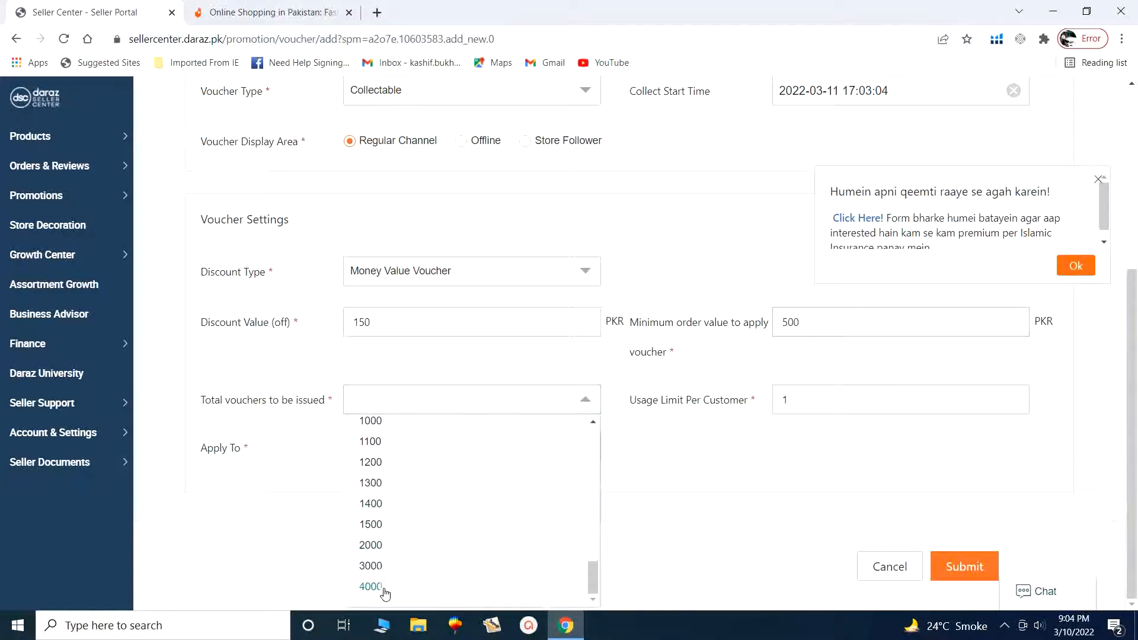
{"action": "scroll", "coordinate": [466, 554], "scroll_direction": "up", "scroll_amount": 15}
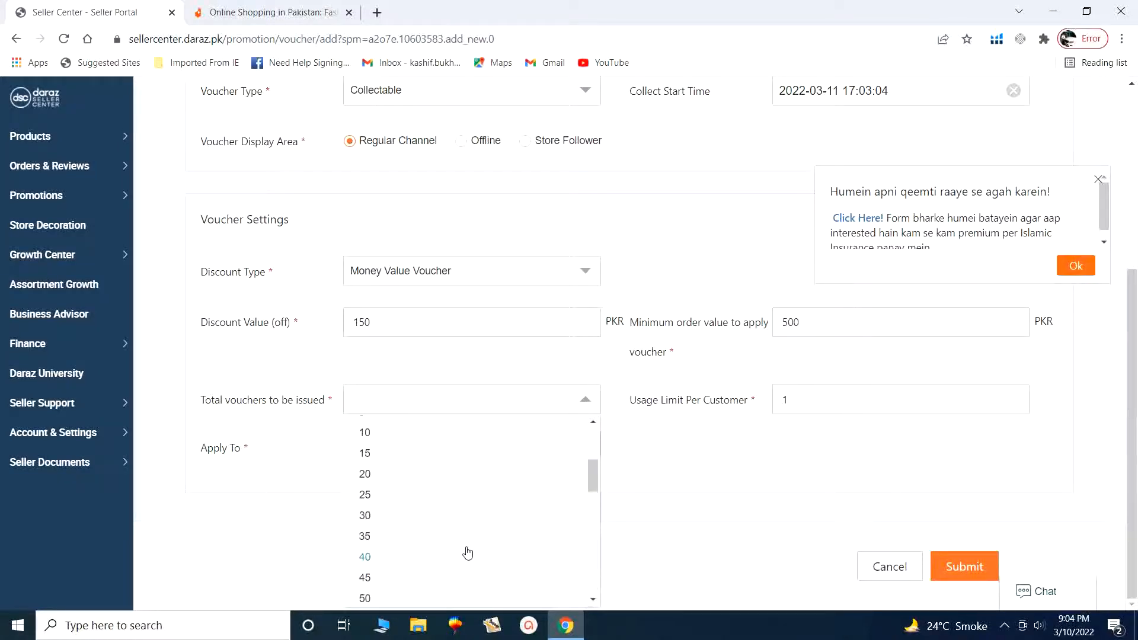
{"action": "scroll", "coordinate": [466, 551], "scroll_direction": "up", "scroll_amount": 3}
{"action": "scroll", "coordinate": [467, 542], "scroll_direction": "down", "scroll_amount": 2}
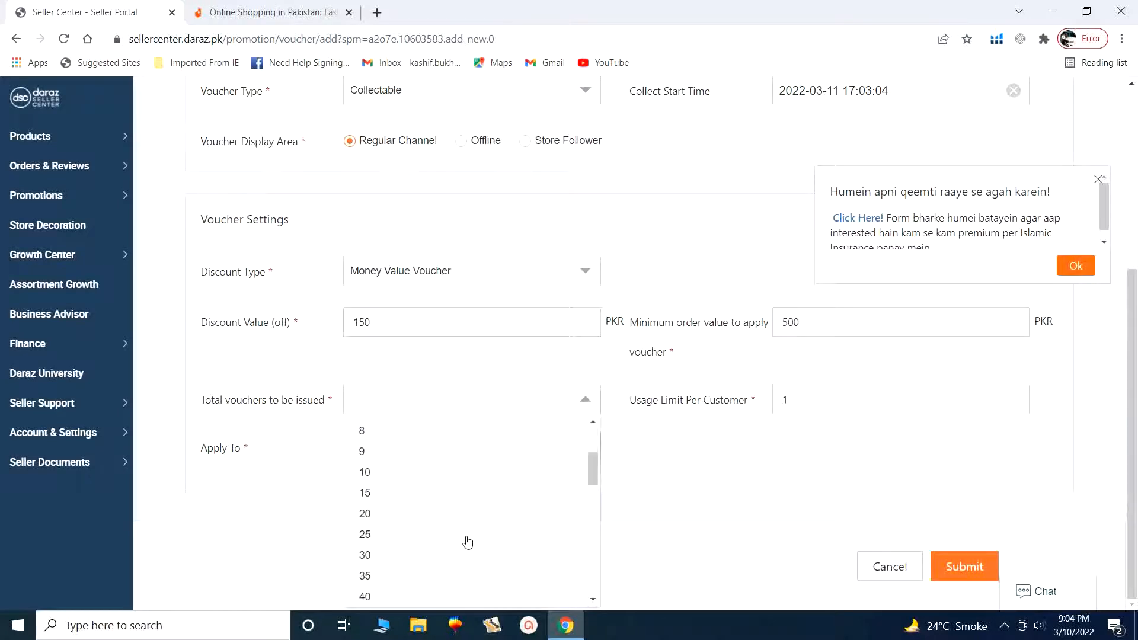
{"action": "left_click", "coordinate": [403, 514]}
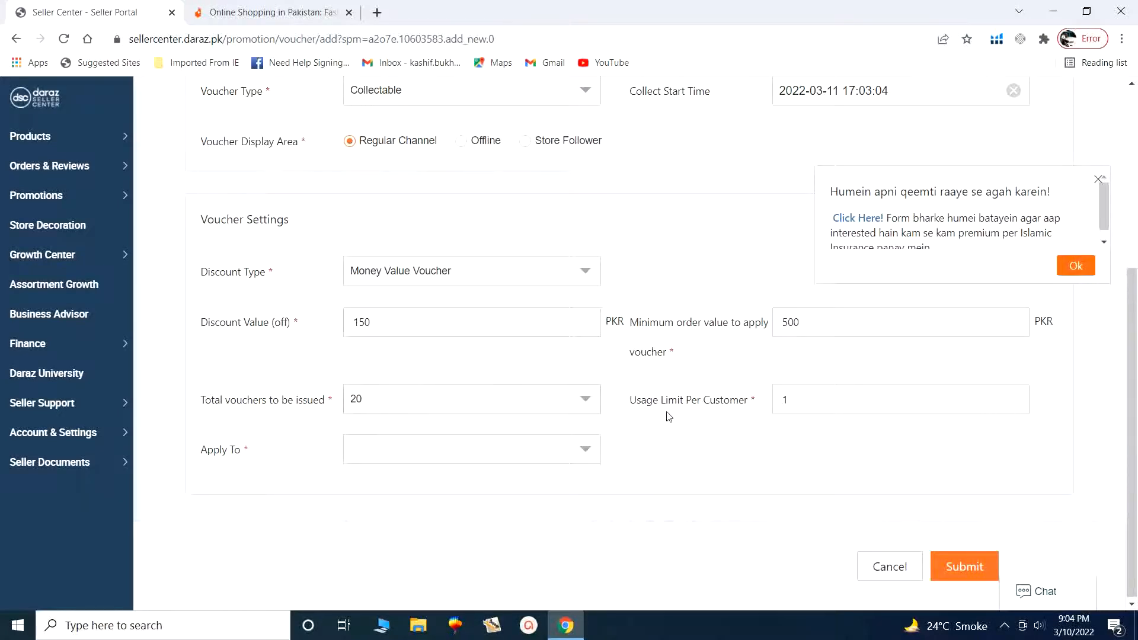
{"action": "left_click", "coordinate": [794, 398]}
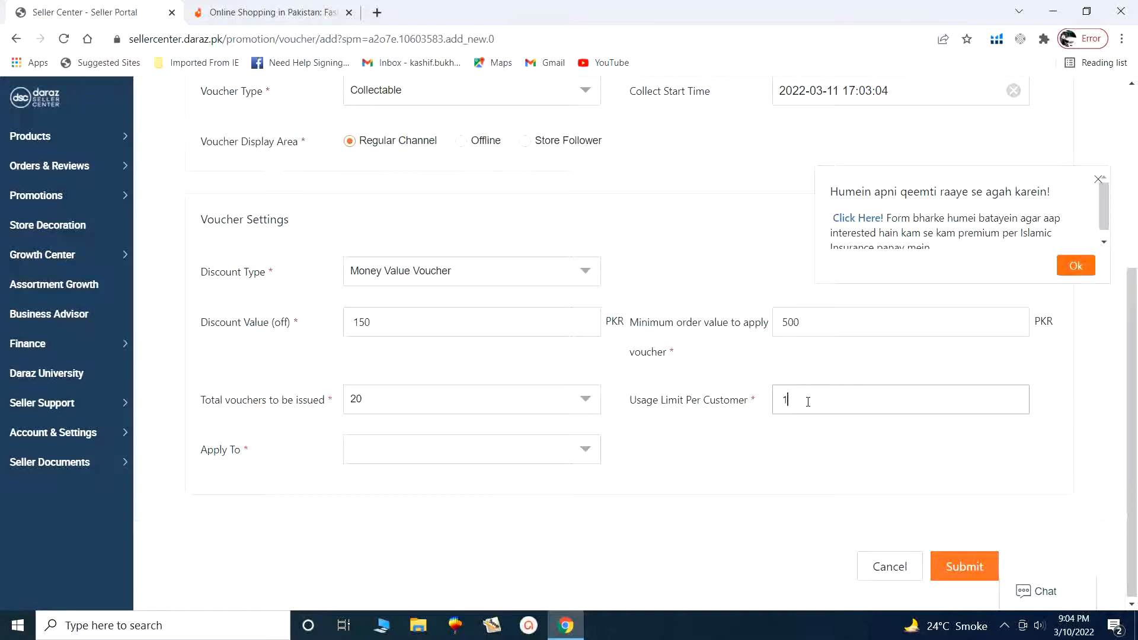
Step: Apply the voucher to Seller SKU and add the product Pack of 6 -Tea Mug to it
{"action": "left_click", "coordinate": [407, 460]}
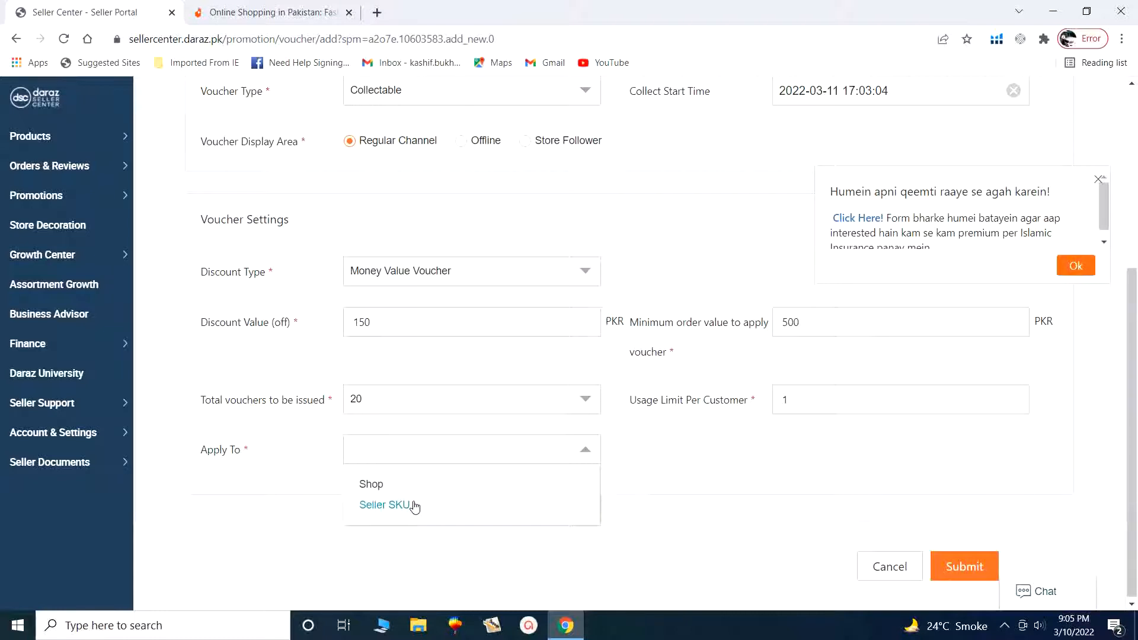
{"action": "left_click", "coordinate": [380, 504]}
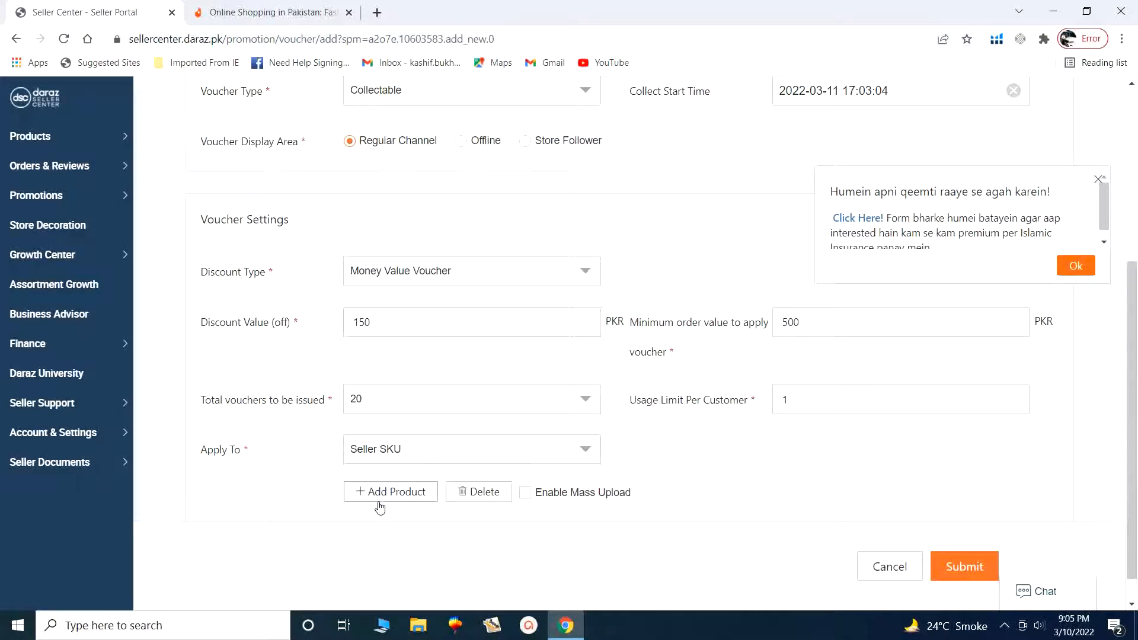
{"action": "scroll", "coordinate": [380, 507], "scroll_direction": "down", "scroll_amount": 1}
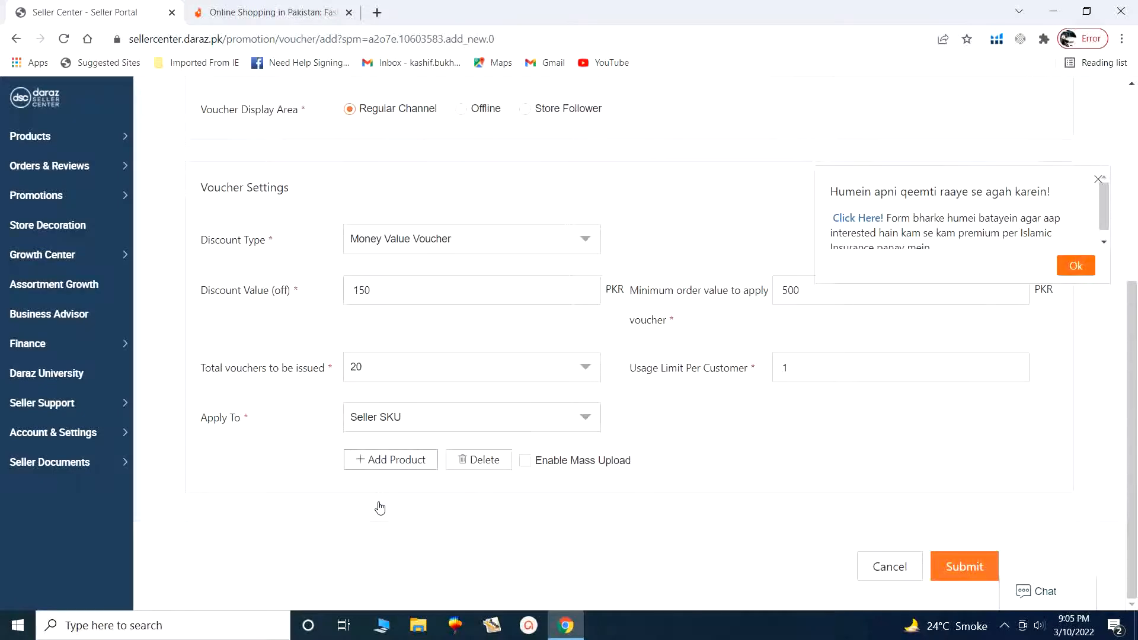
{"action": "left_click", "coordinate": [385, 462]}
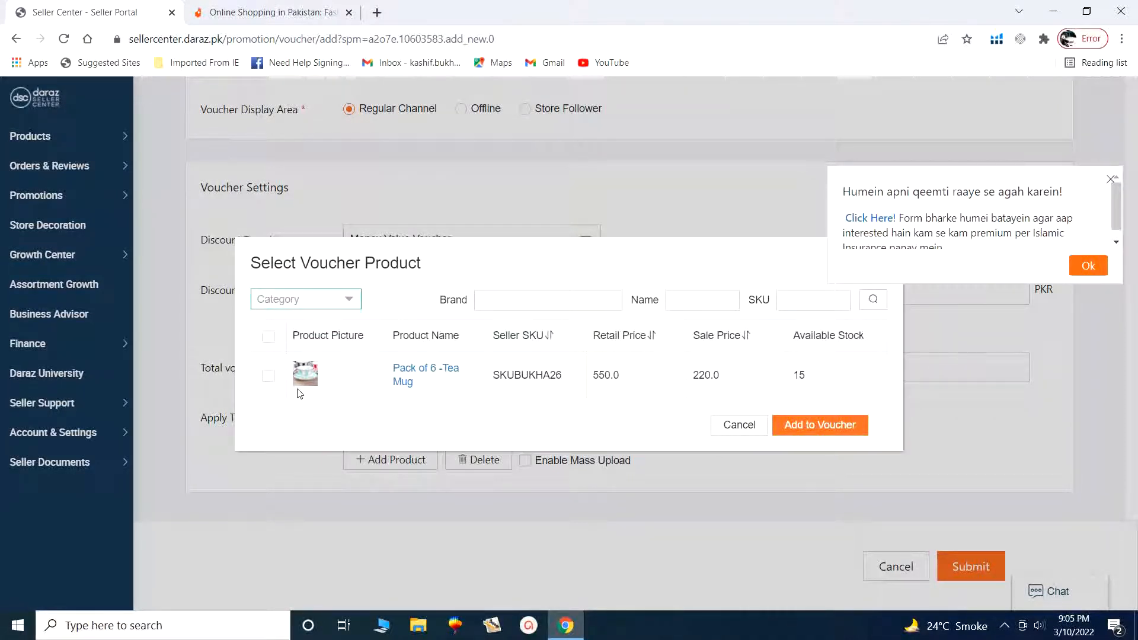
{"action": "left_click", "coordinate": [268, 376]}
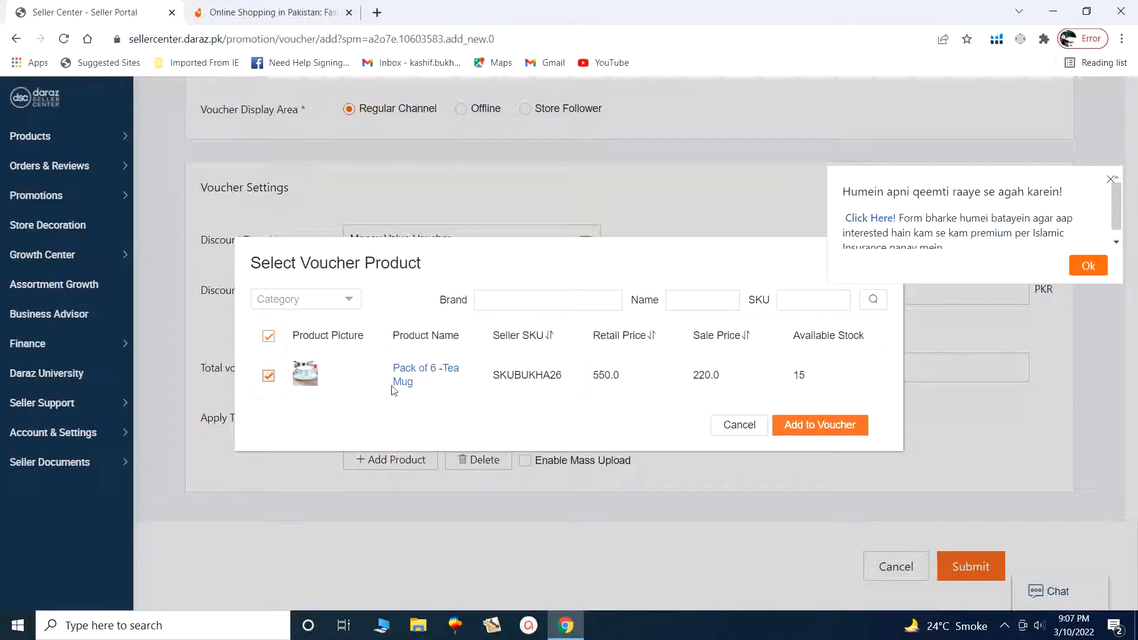
{"action": "left_click", "coordinate": [811, 424]}
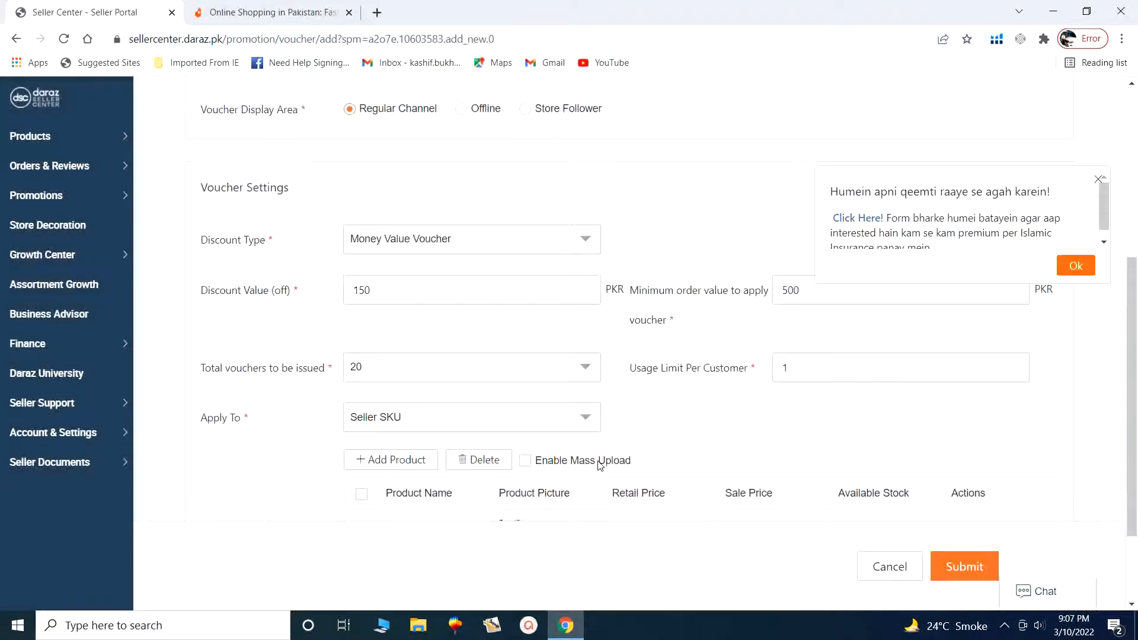
Step: Review the completed voucher settings and submit the voucher
{"action": "scroll", "coordinate": [572, 469], "scroll_direction": "down", "scroll_amount": 2}
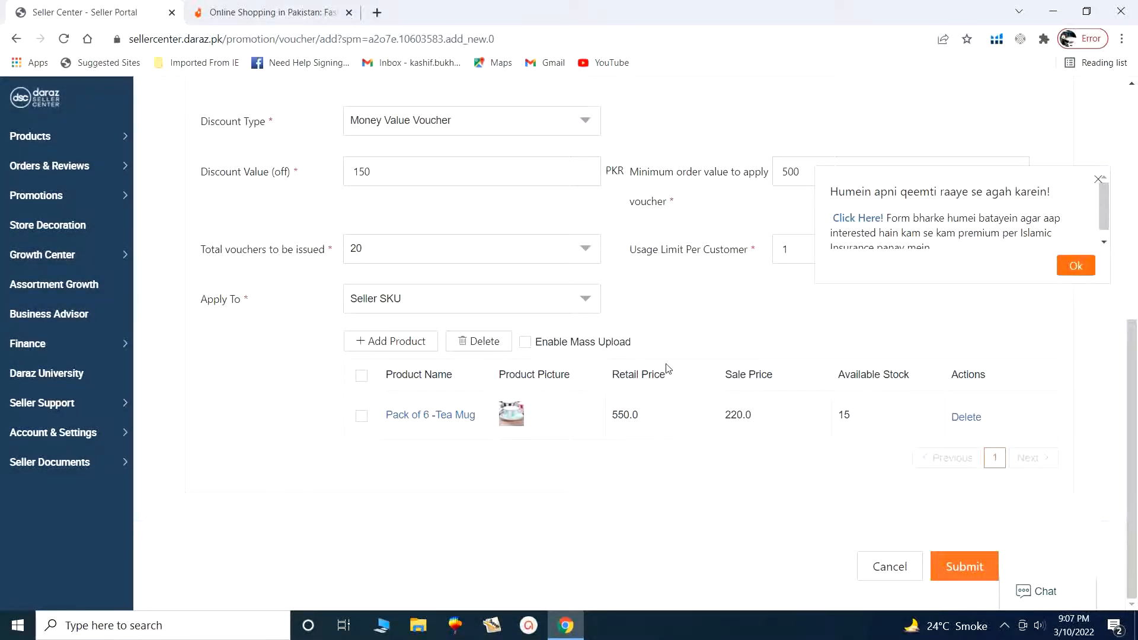
{"action": "scroll", "coordinate": [665, 363], "scroll_direction": "up", "scroll_amount": 3}
{"action": "scroll", "coordinate": [665, 363], "scroll_direction": "down", "scroll_amount": 3}
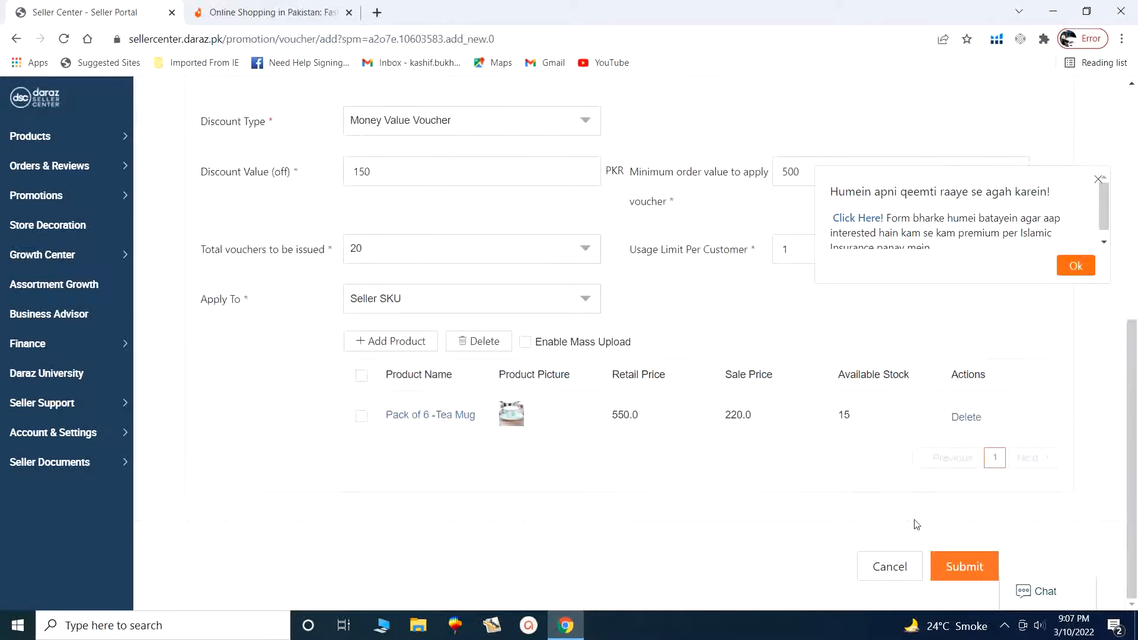
{"action": "left_click", "coordinate": [963, 567]}
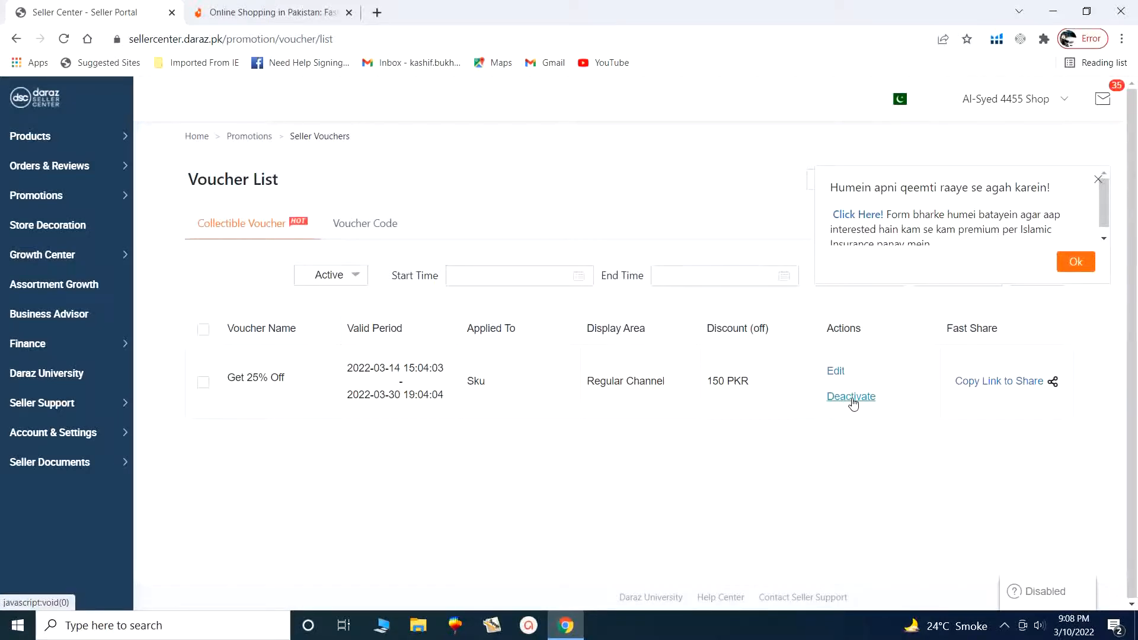
Step: Open the Get 25% Off voucher for editing, check which of its details are editable, and return to the voucher list
{"action": "left_click", "coordinate": [835, 371]}
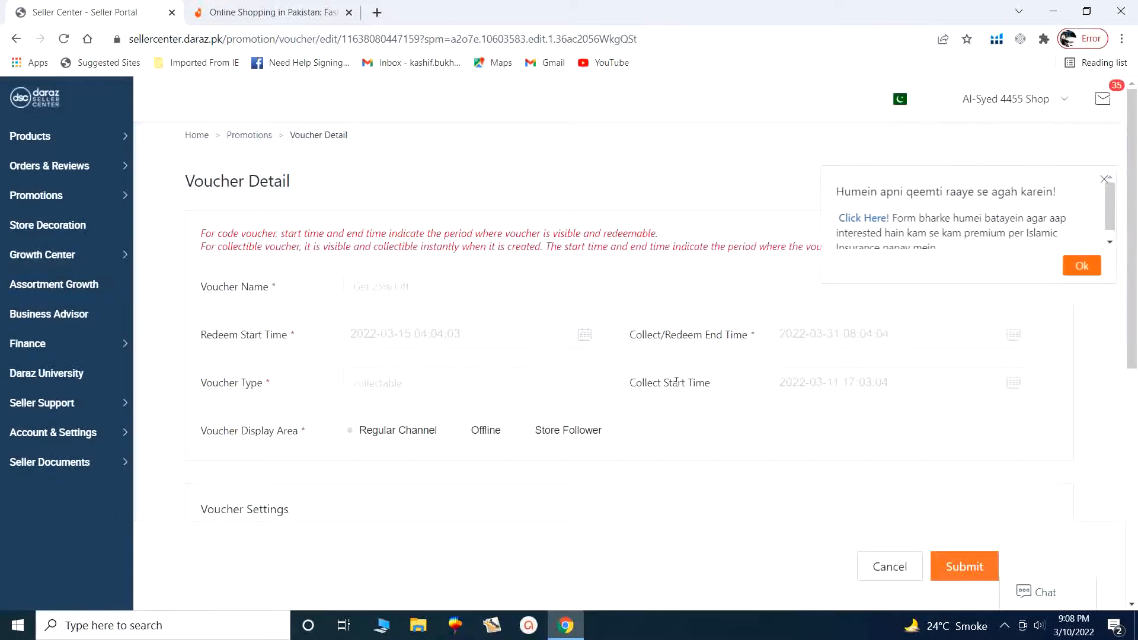
{"action": "scroll", "coordinate": [505, 462], "scroll_direction": "down", "scroll_amount": 2}
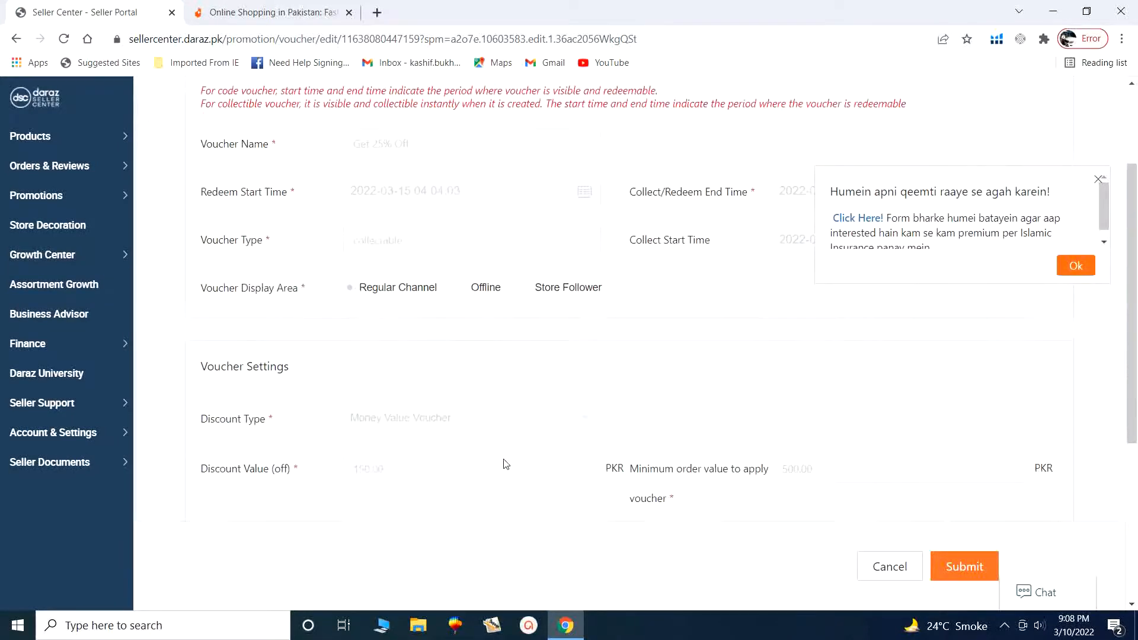
{"action": "scroll", "coordinate": [505, 463], "scroll_direction": "down", "scroll_amount": 2}
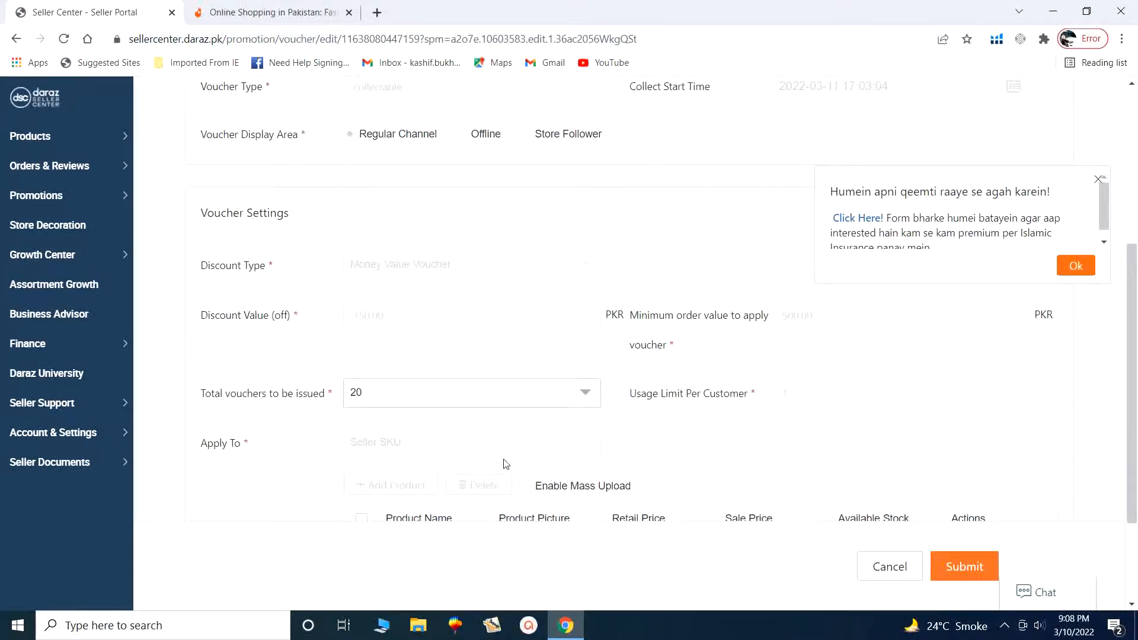
{"action": "scroll", "coordinate": [477, 431], "scroll_direction": "up", "scroll_amount": 4}
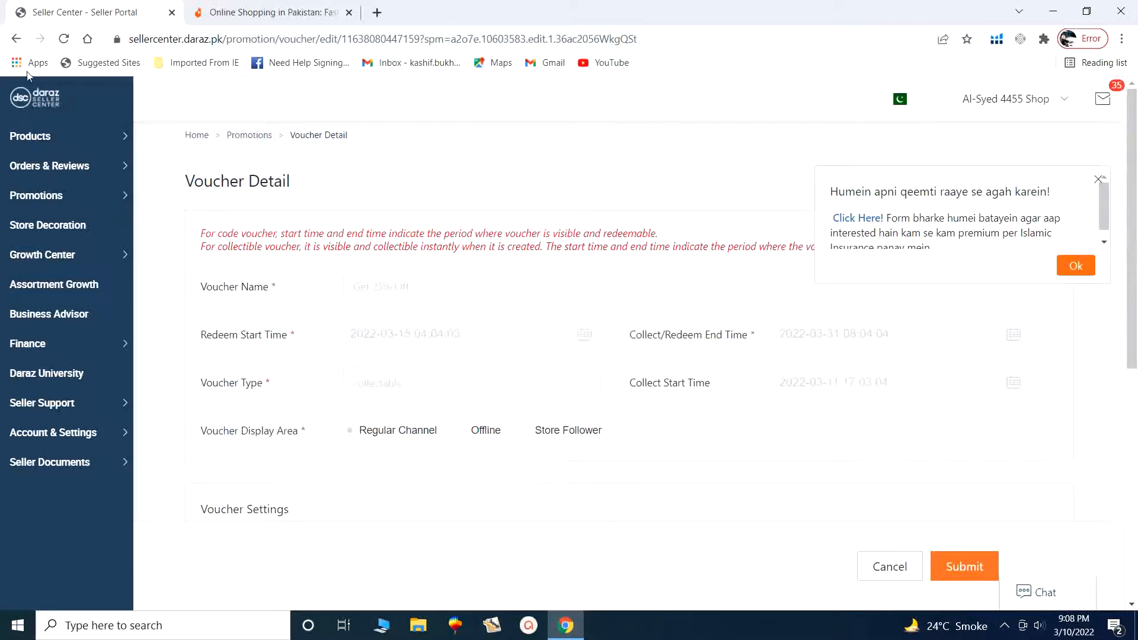
{"action": "left_click", "coordinate": [16, 45]}
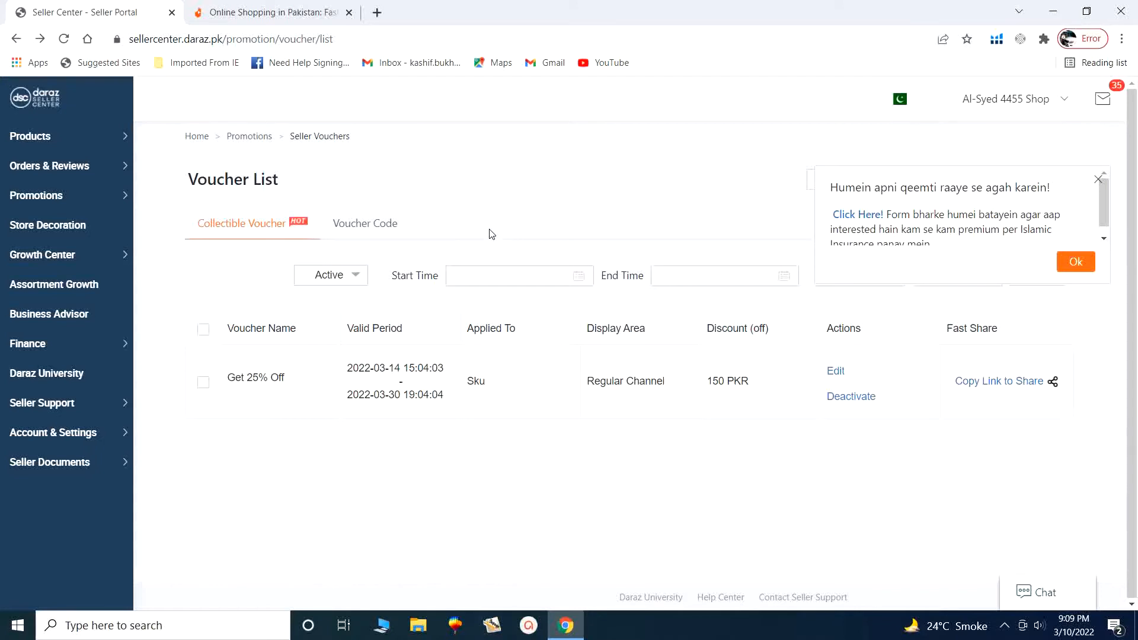
{"action": "mouse_move", "coordinate": [121, 204]}
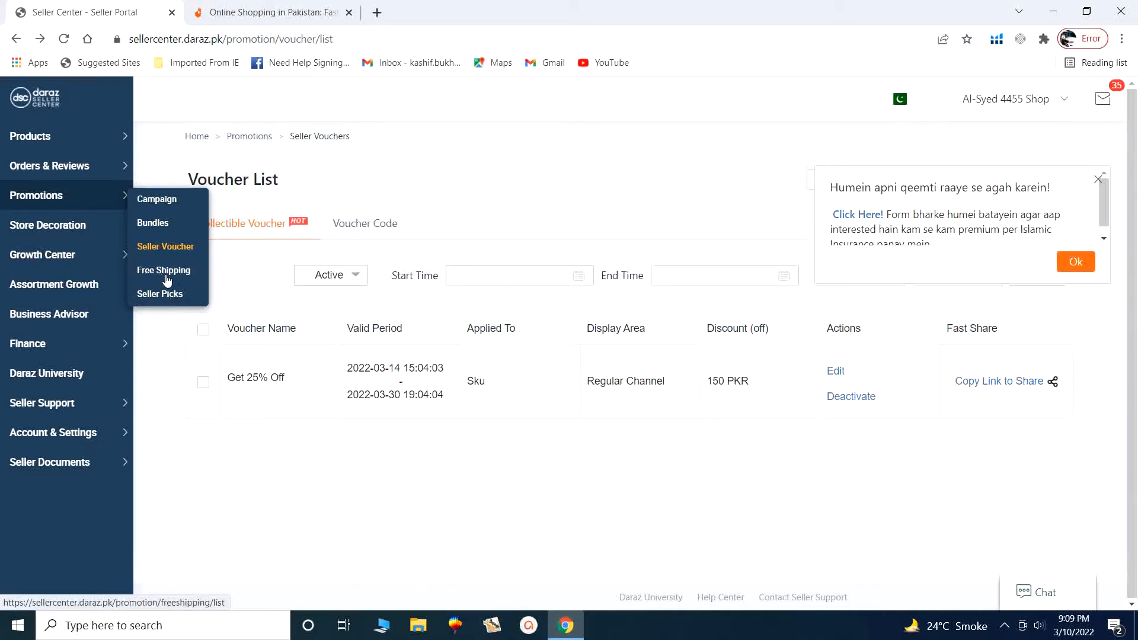
{"action": "left_click", "coordinate": [1003, 625]}
{"action": "left_click", "coordinate": [972, 572]}
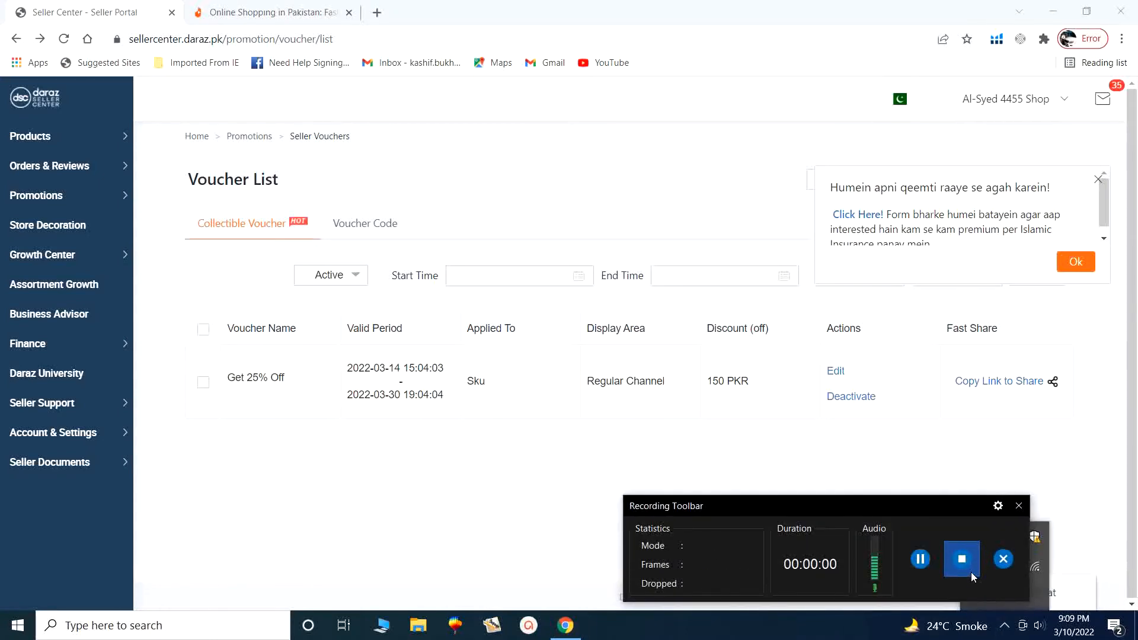